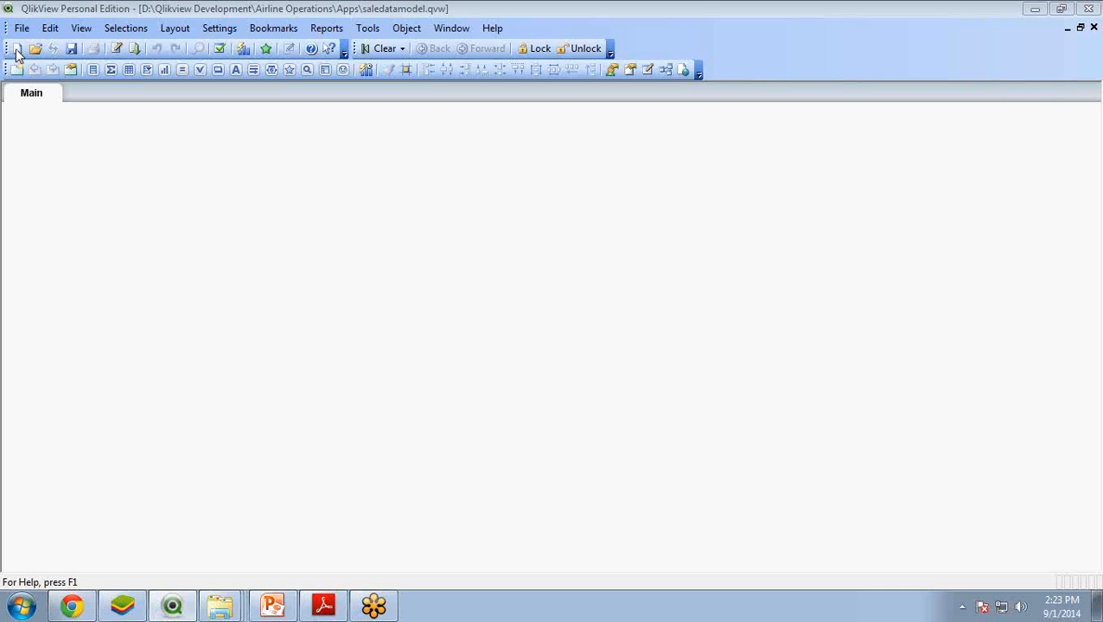
Open the load script and delete the OLEDB connection and the Dim_Salesbranch load statement, keeping only the SET lines
click(116, 48)
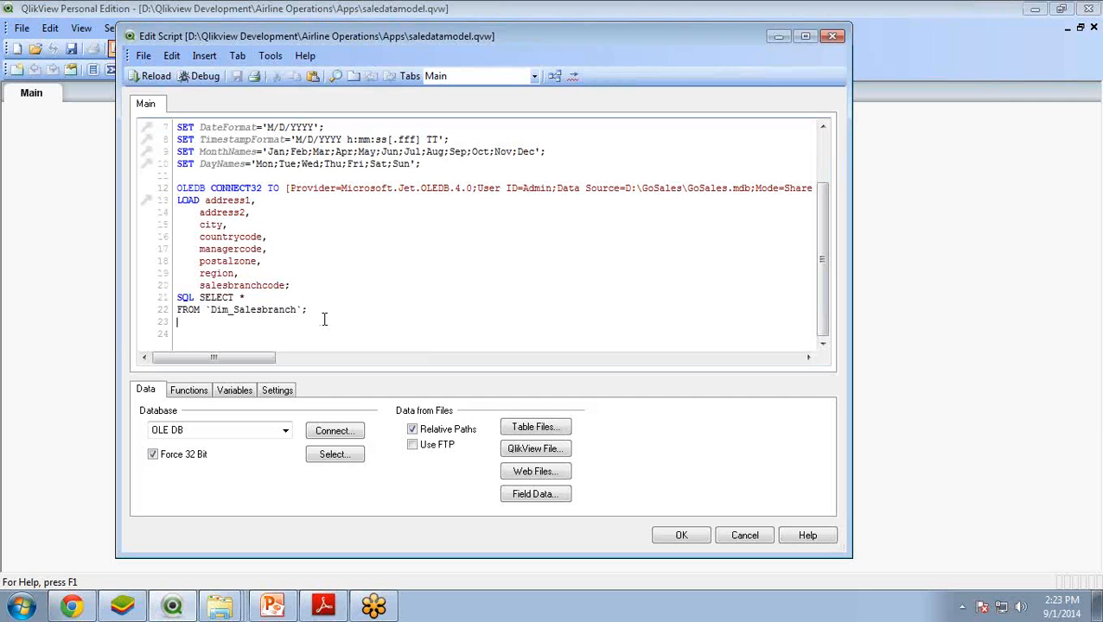
drag(321, 311, 377, 328)
click(177, 182)
key(Delete)
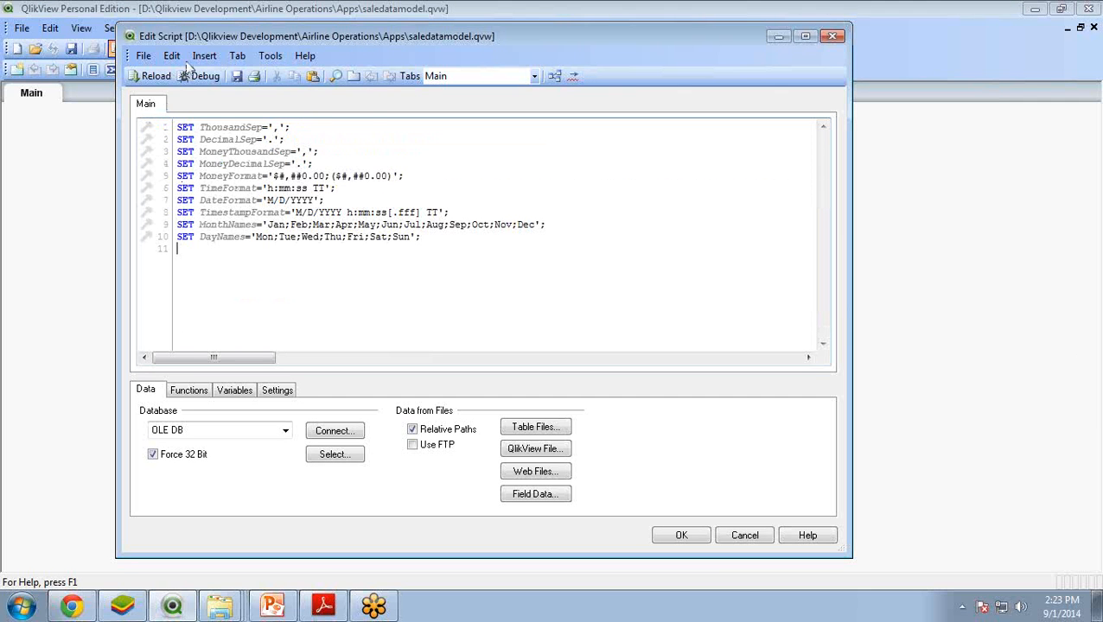
Add a new script tab named Main Data
click(238, 56)
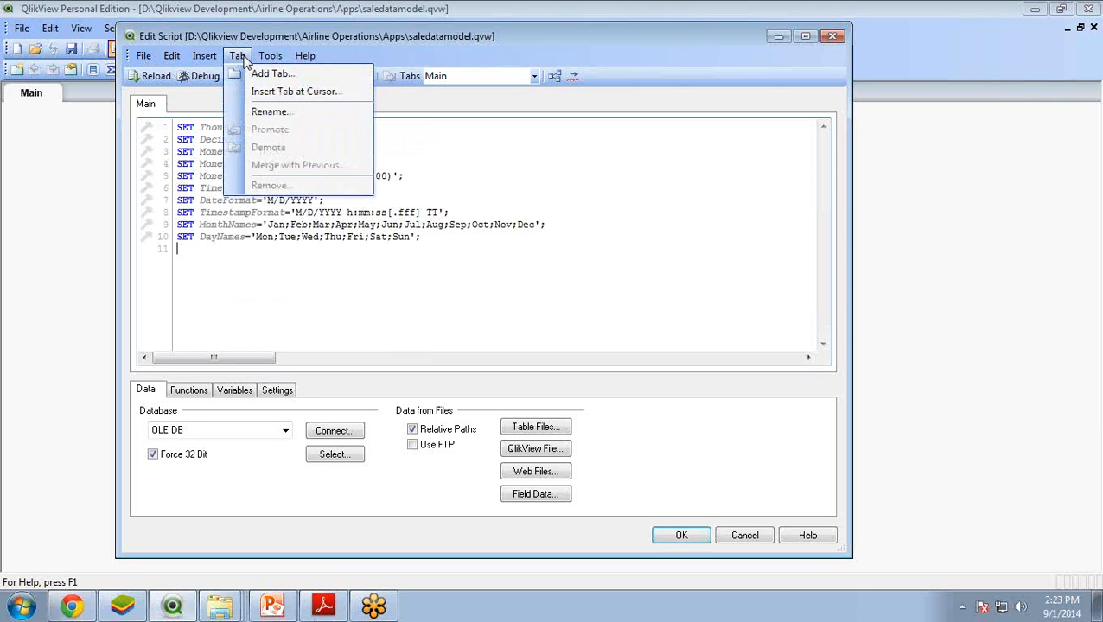
click(266, 76)
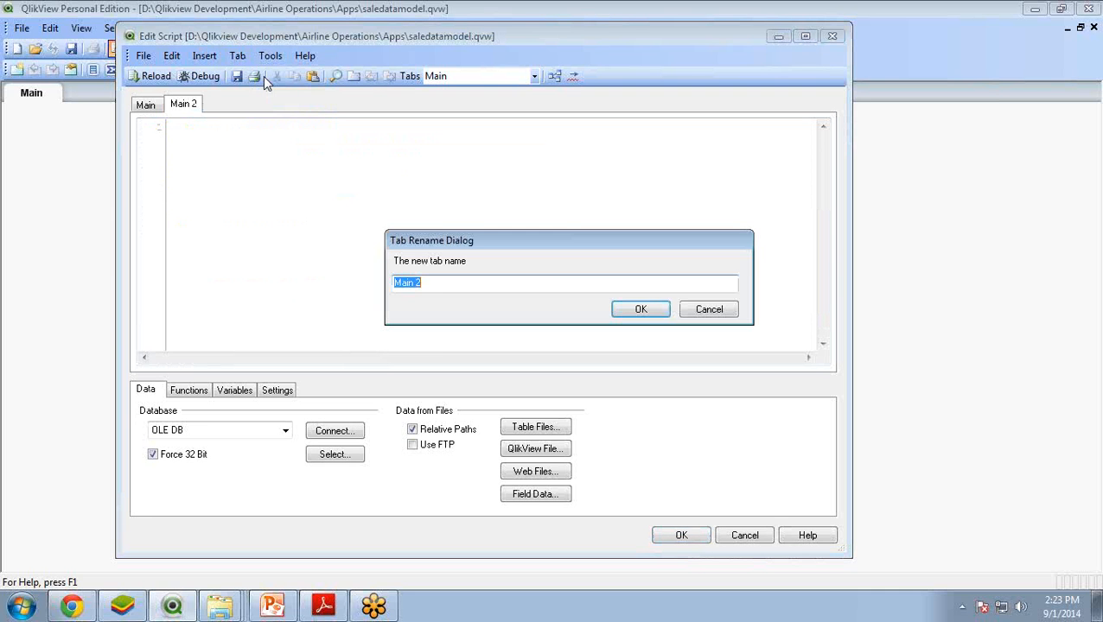
text(Main Data)
key(BackSpace)
key(BackSpace)
key(BackSpace)
key(BackSpace)
text(Data)
click(641, 309)
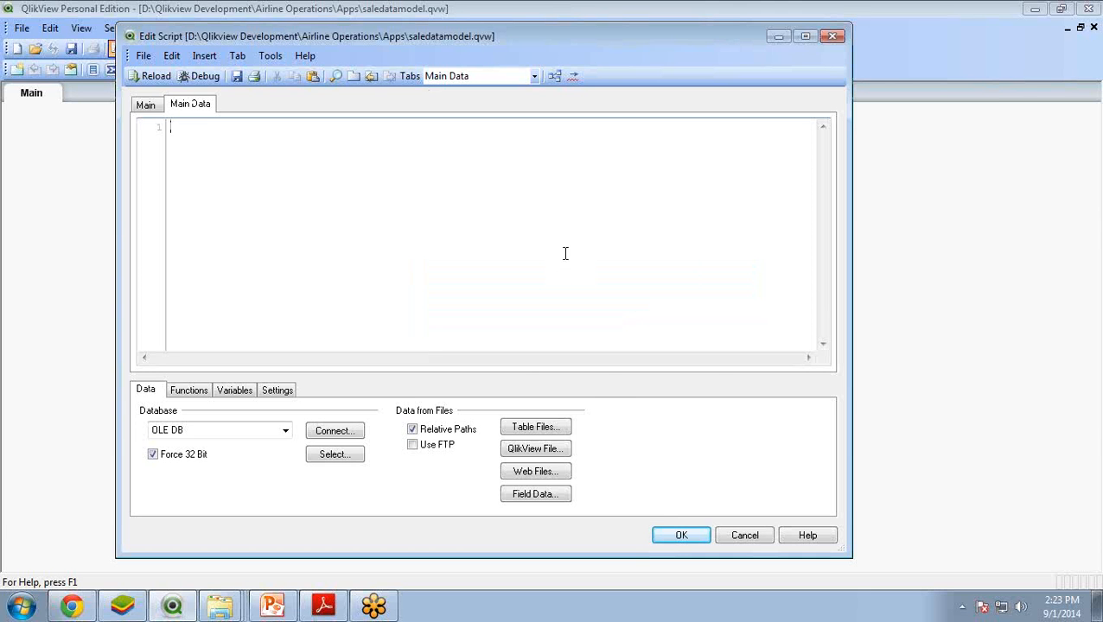
Insert a load statement for the table file Dim_Sales_Staff.qvd into the Main Data script, keeping the Qvd file type
click(536, 428)
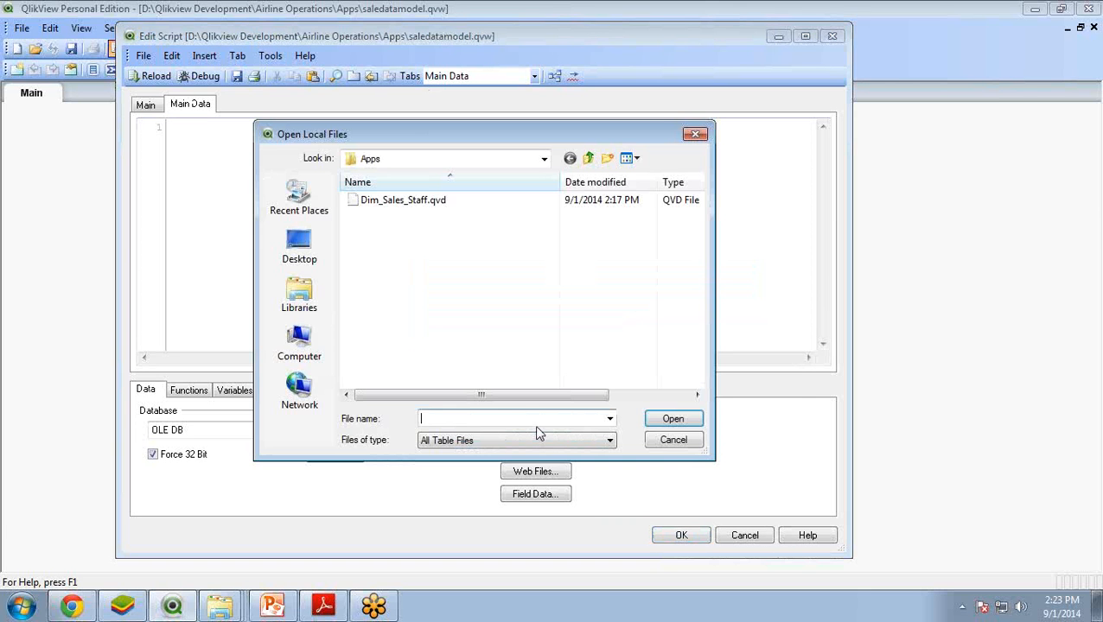
click(385, 204)
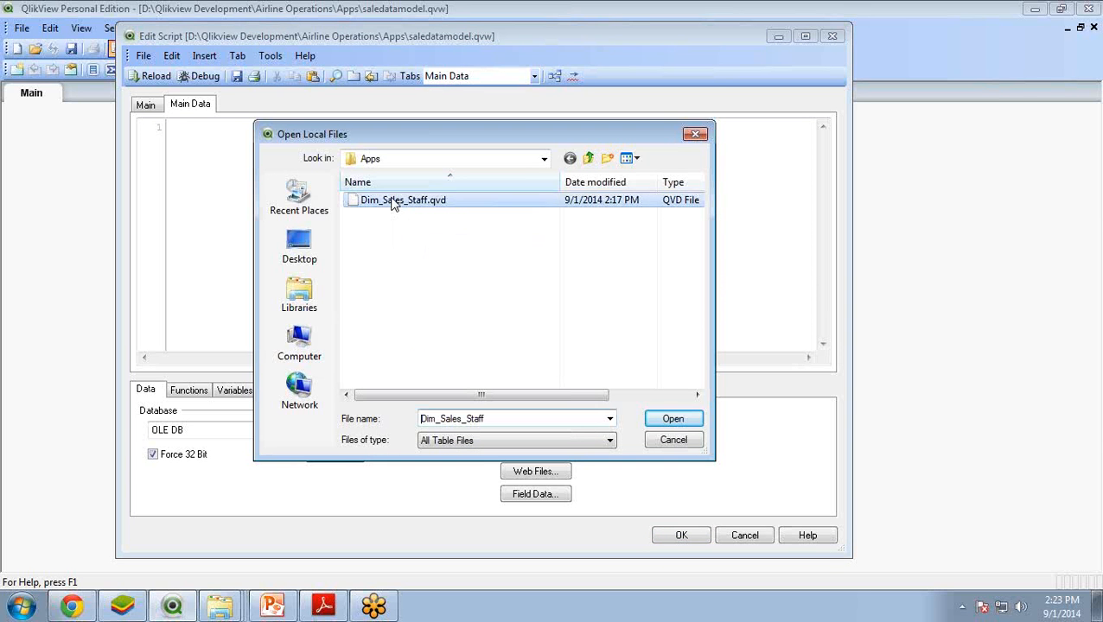
click(672, 419)
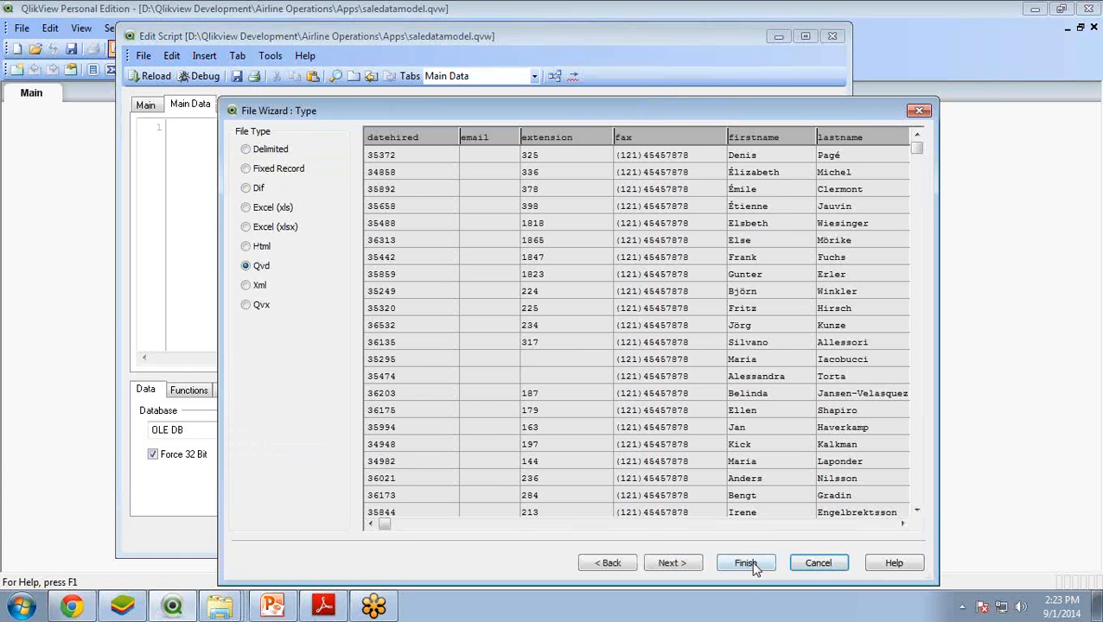
click(745, 563)
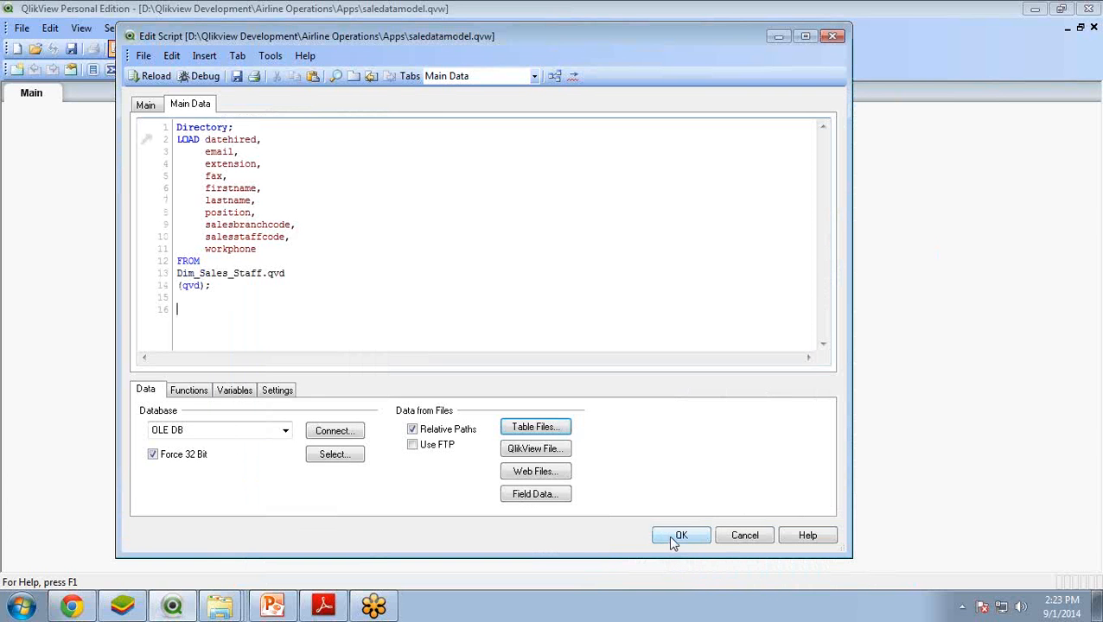
Save and reload the script, closing the execution progress and accepting the sheet properties without adding any listboxes
click(239, 76)
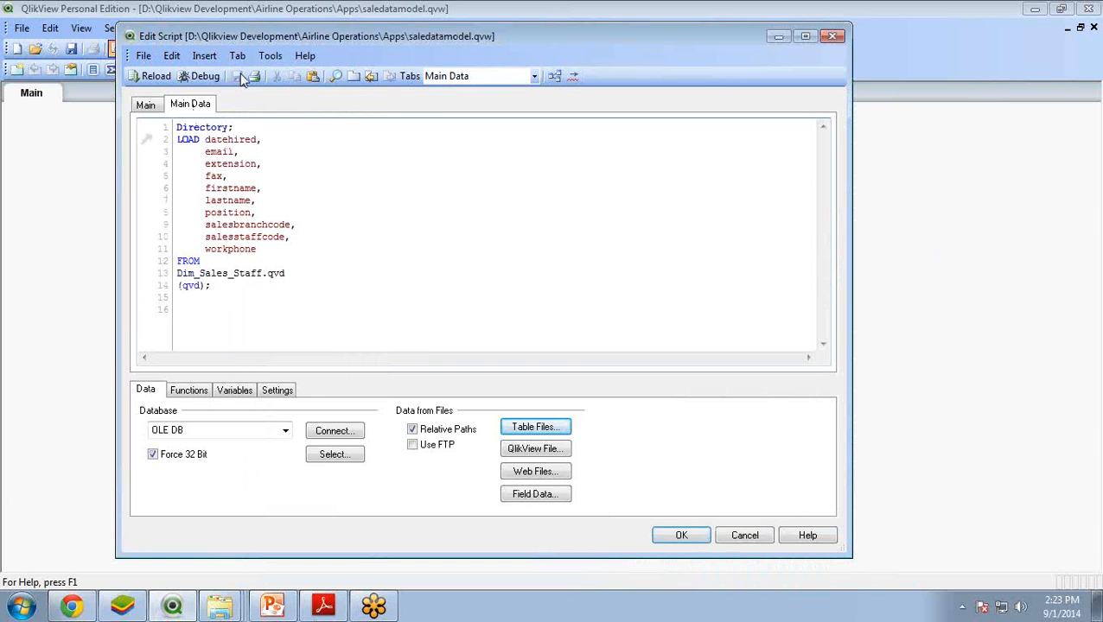
click(143, 76)
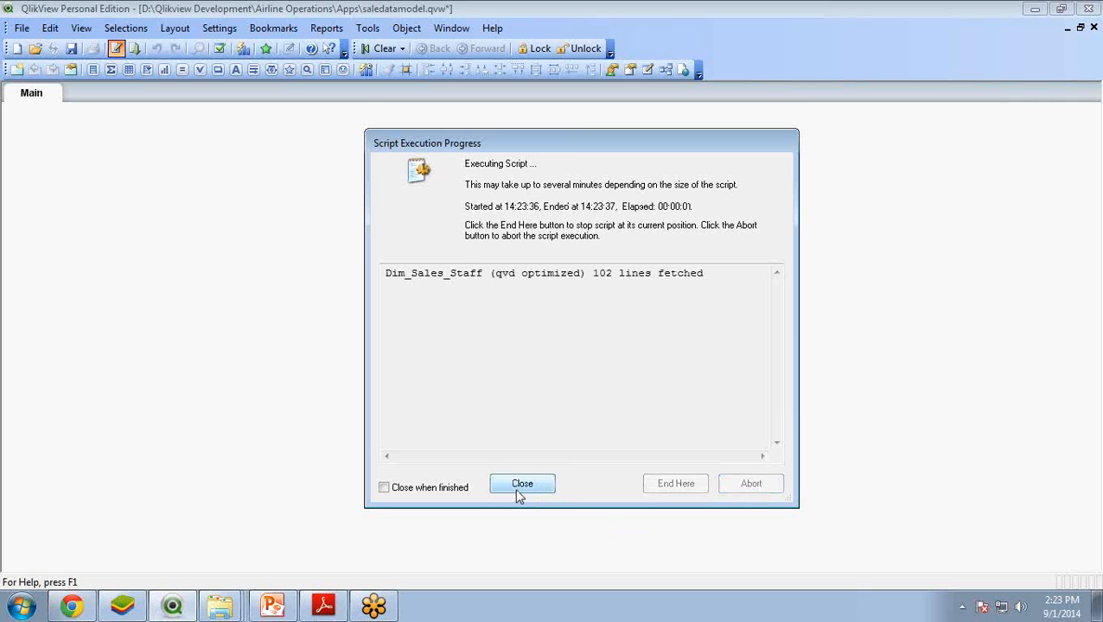
click(526, 487)
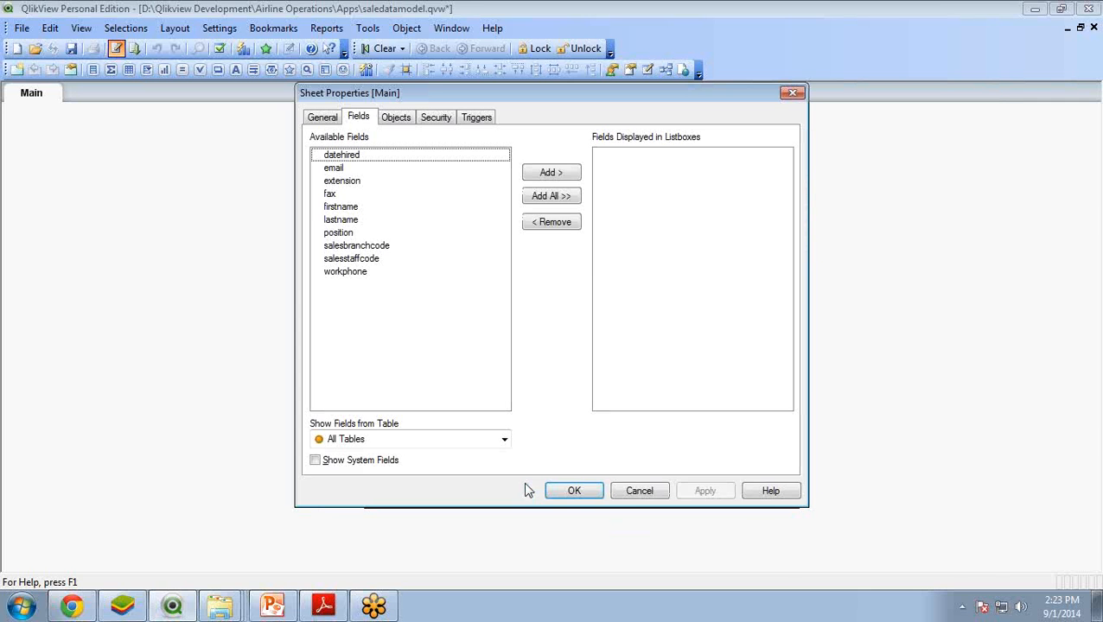
click(576, 493)
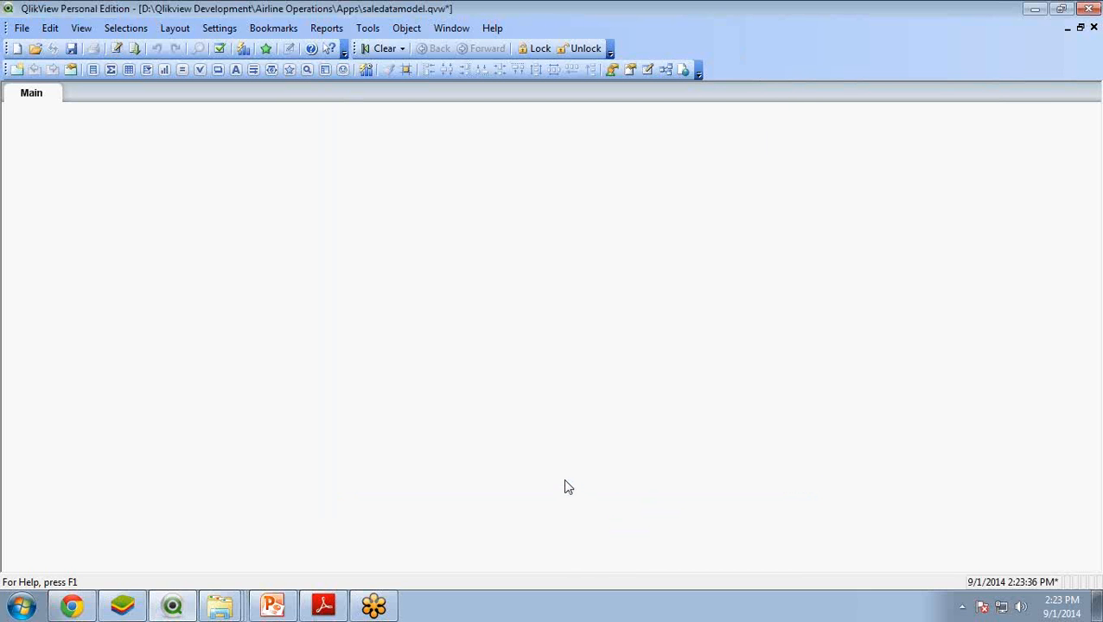
right_click(405, 234)
mouse_move(467, 286)
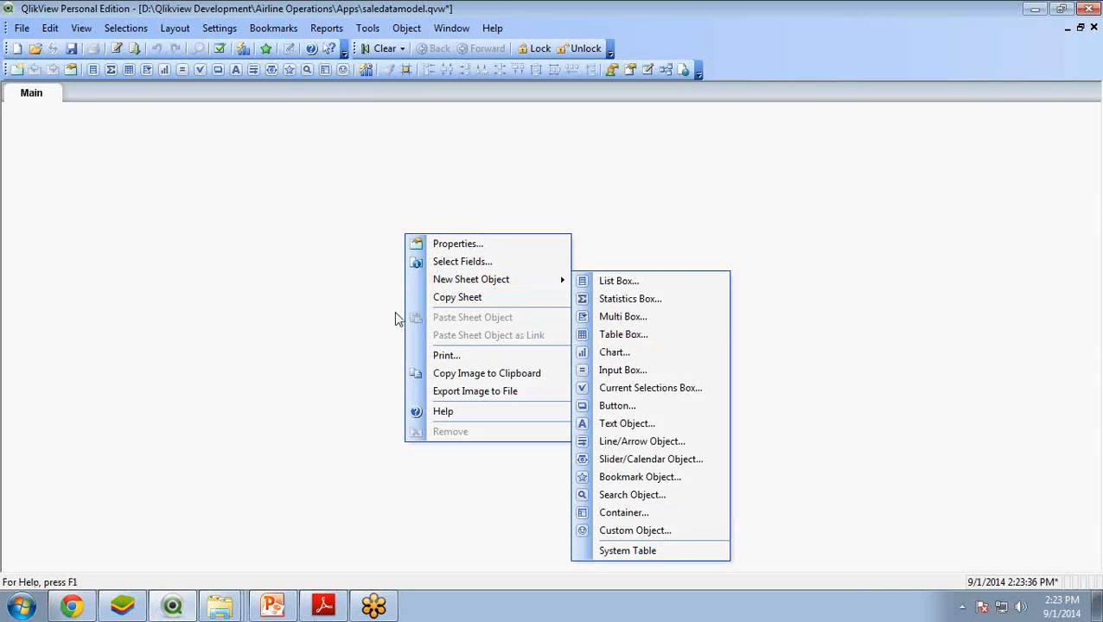
click(309, 312)
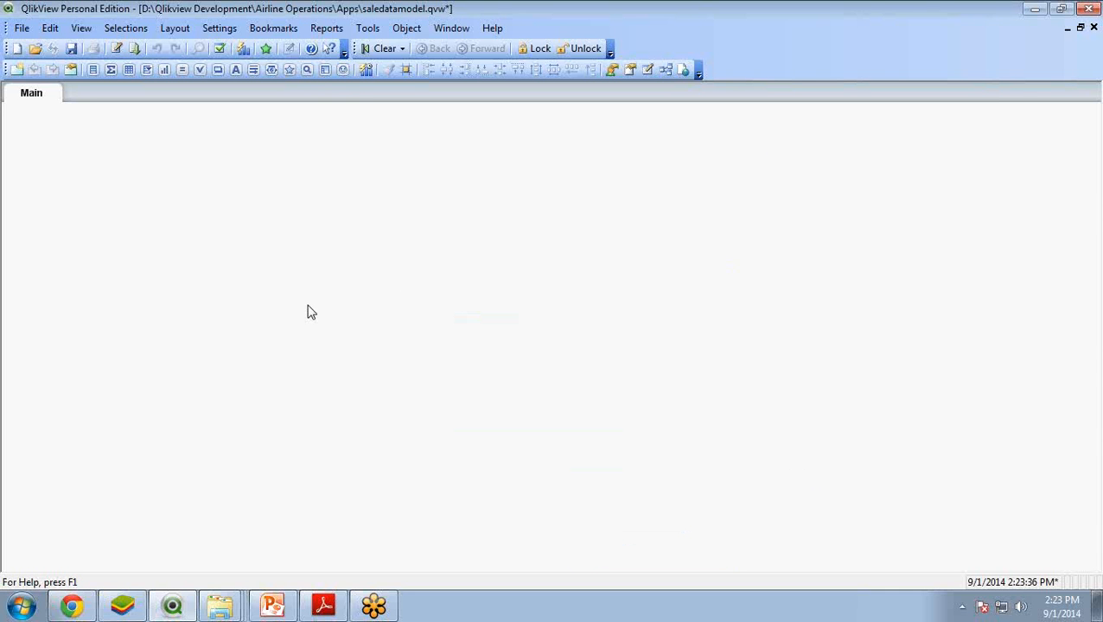
Start a new table box on the Main sheet and add all available fields to it
right_click(278, 239)
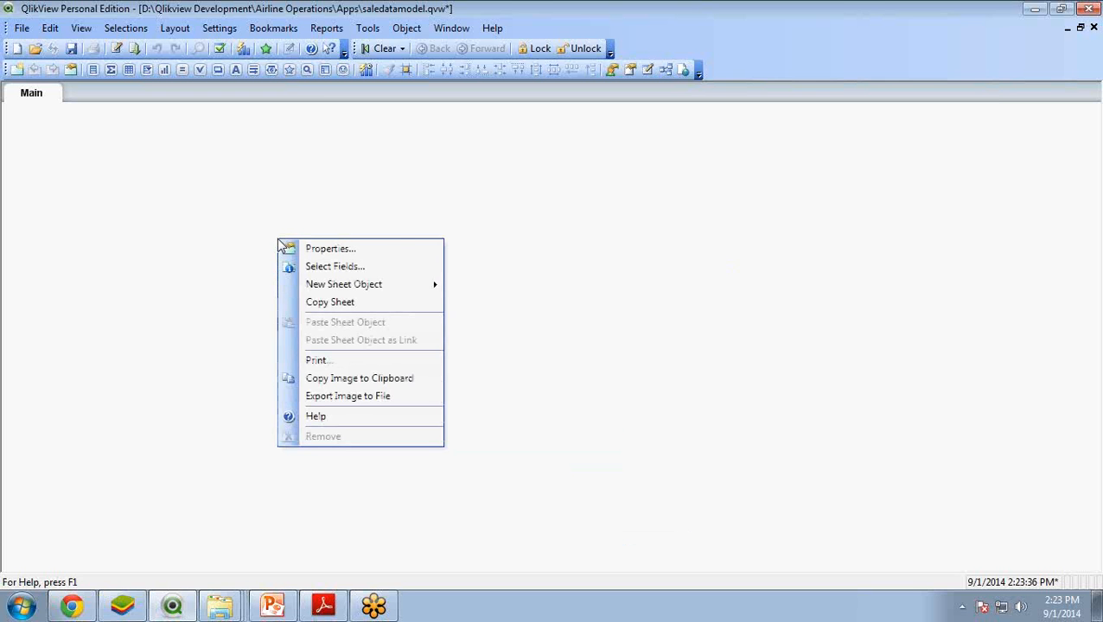
mouse_move(385, 292)
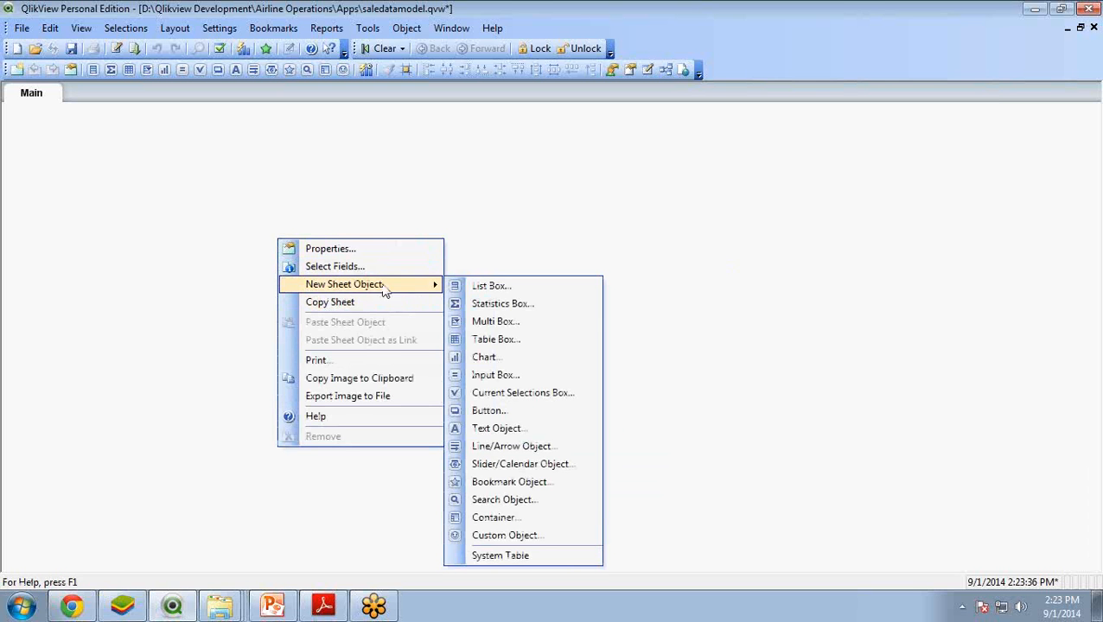
click(488, 341)
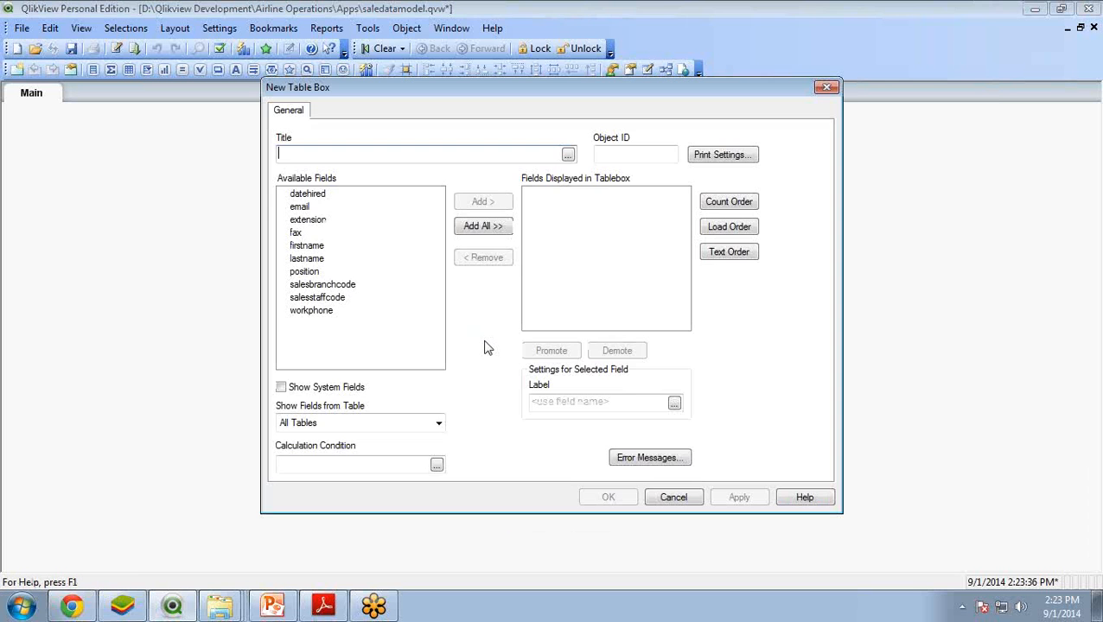
click(483, 226)
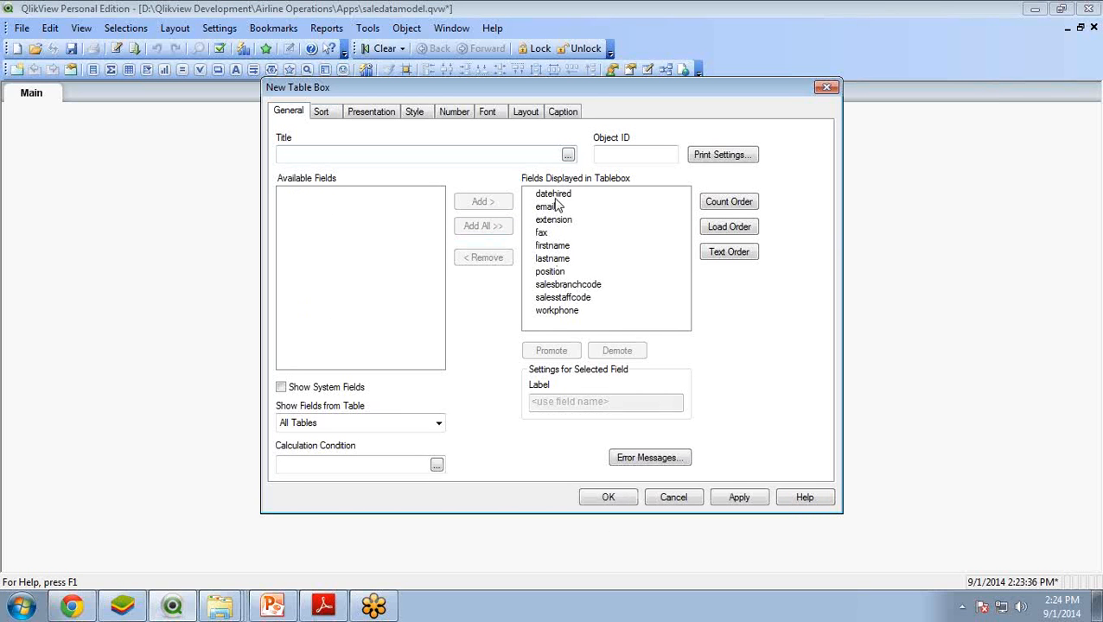
Promote the salesbranchcode field to the first position in the table box
click(556, 286)
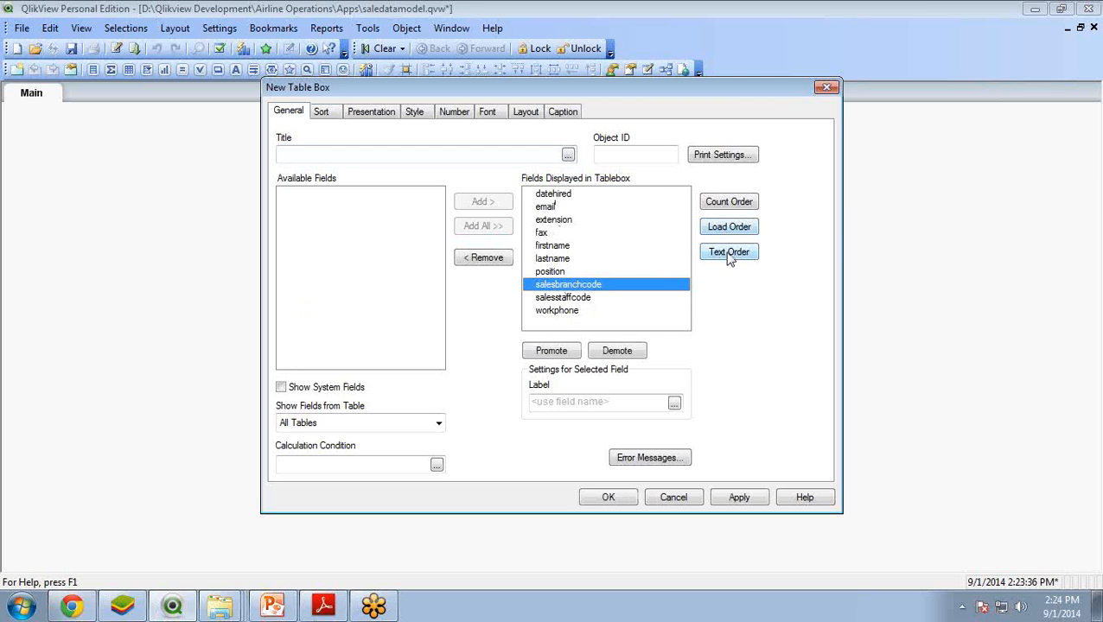
click(548, 353)
click(548, 353)
click(548, 353)
click(546, 353)
click(546, 353)
click(546, 354)
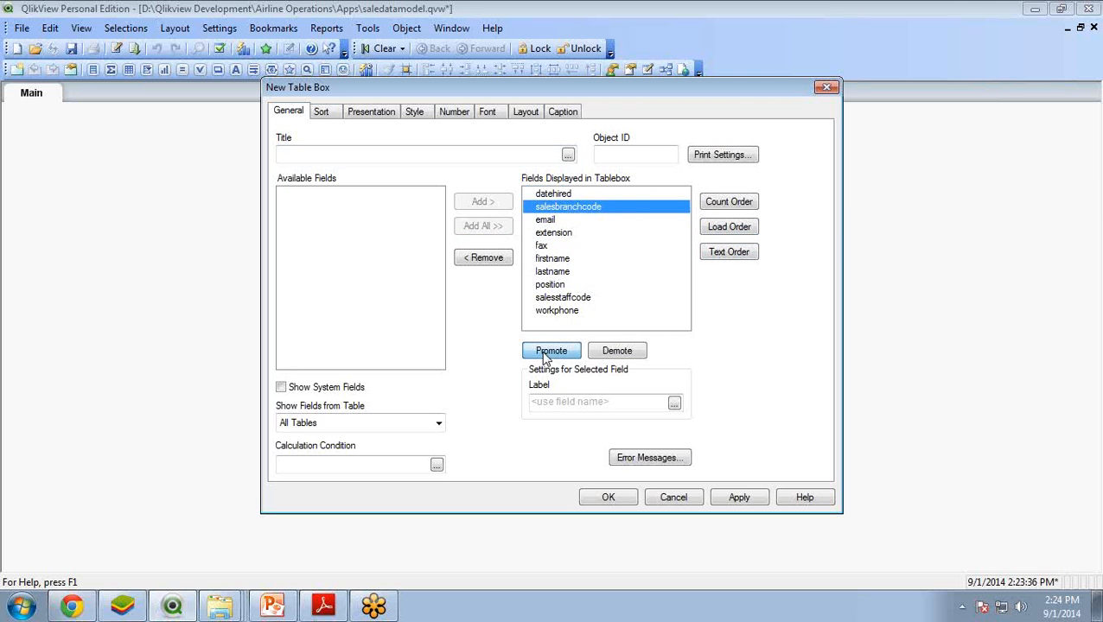
click(546, 353)
Promote the workphone field to the position directly below salesbranchcode
click(553, 311)
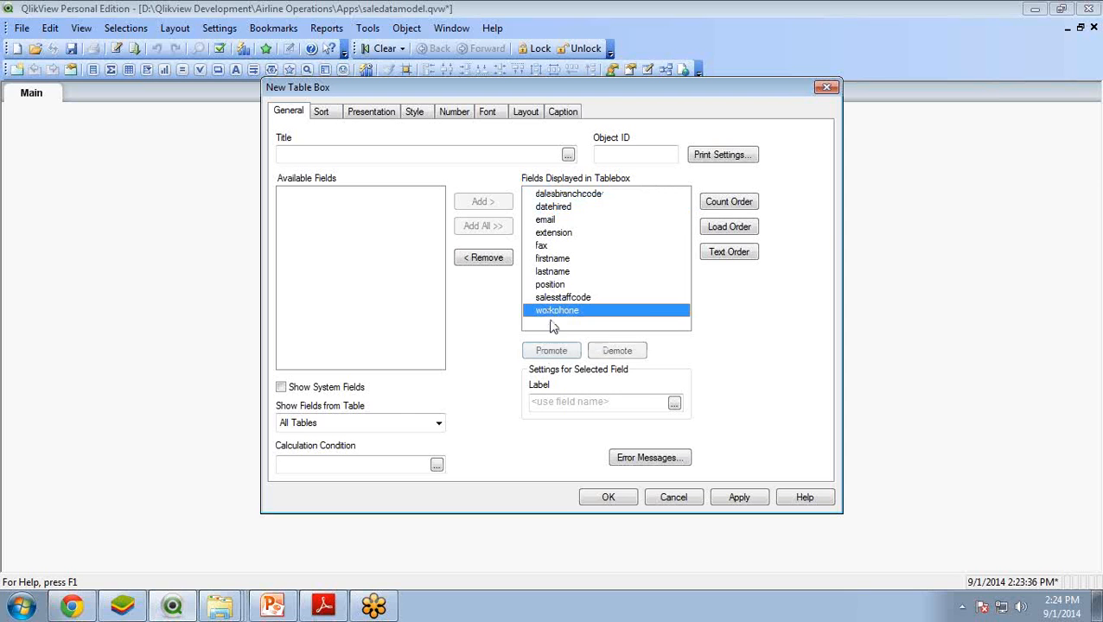
click(560, 352)
click(560, 351)
click(560, 352)
click(560, 352)
click(560, 352)
click(560, 351)
click(560, 352)
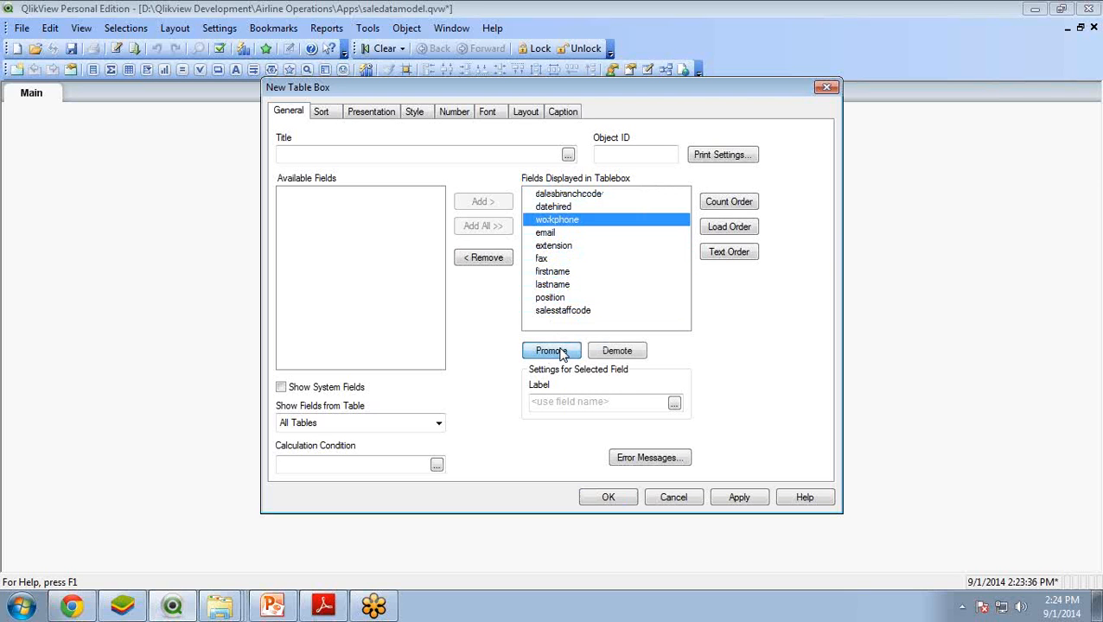
click(561, 352)
Promote the firstname field to the second position, directly below salesbranchcode
click(552, 271)
click(560, 352)
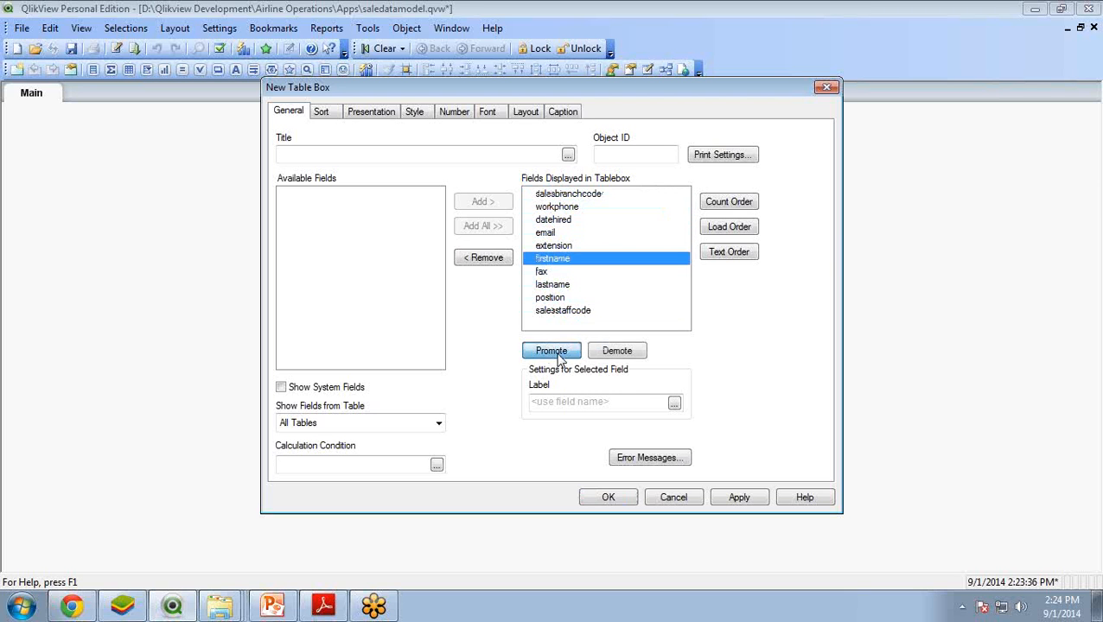
click(560, 352)
click(561, 351)
click(560, 351)
click(561, 352)
Promote the lastname field to directly below firstname, and apply the settings to create the table box
click(552, 285)
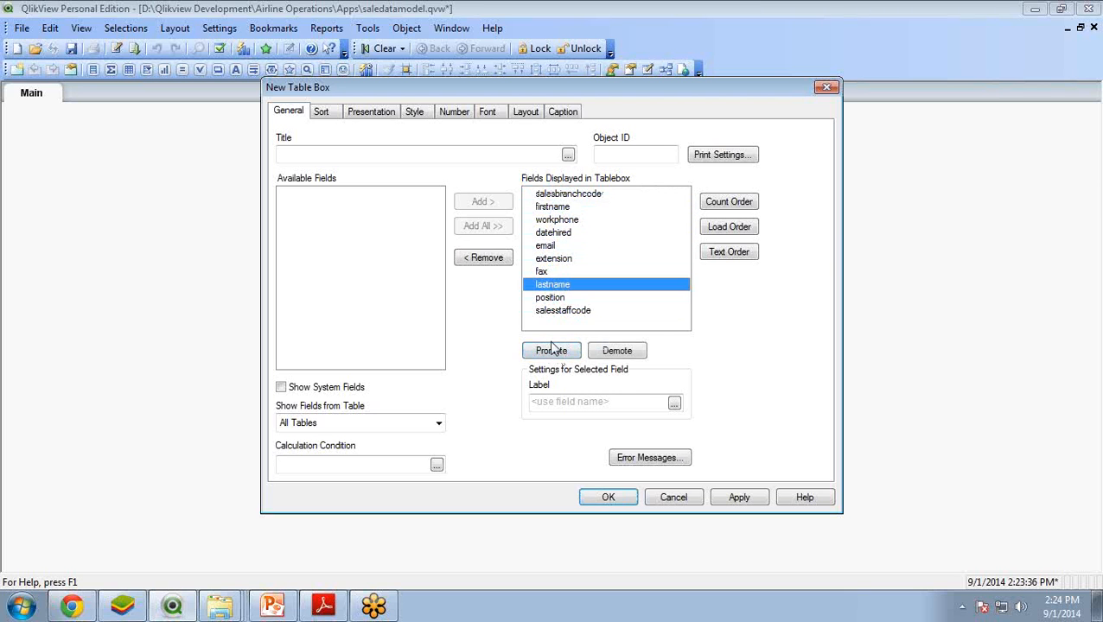
click(559, 352)
click(558, 352)
click(559, 352)
click(558, 352)
click(557, 351)
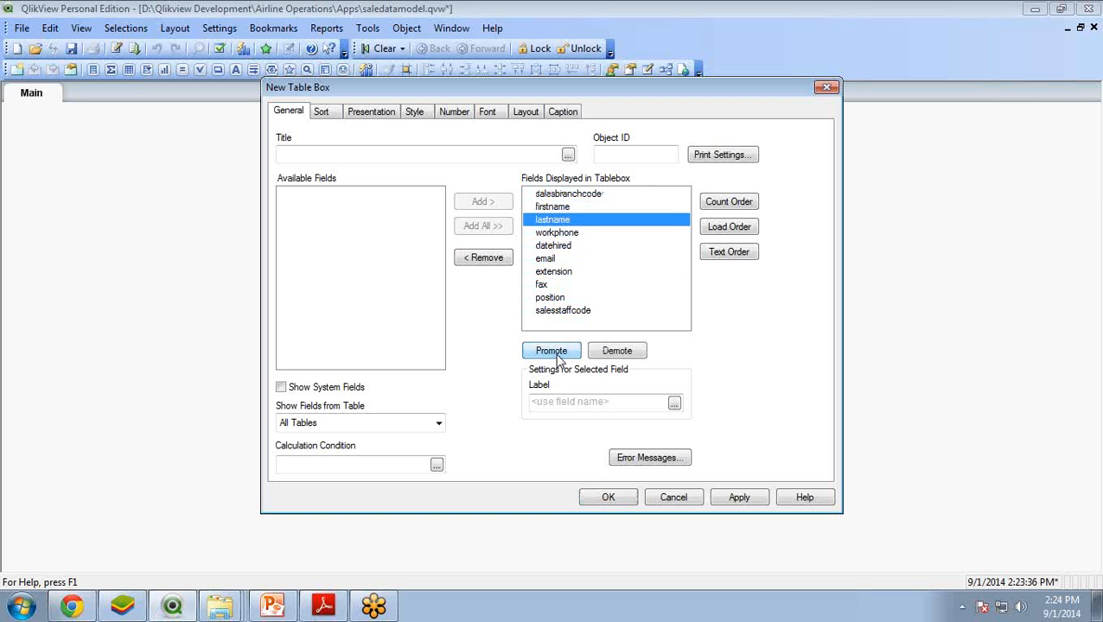
click(739, 498)
click(624, 496)
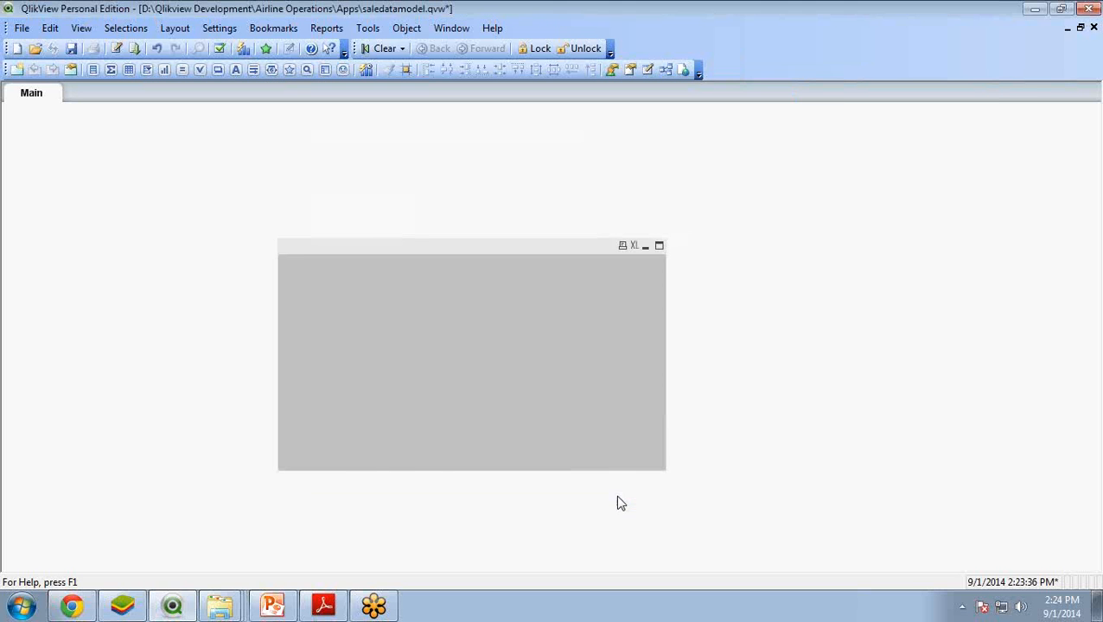
Maximize the table box on the sheet and widen its columns from firstname through fax
drag(448, 247, 416, 174)
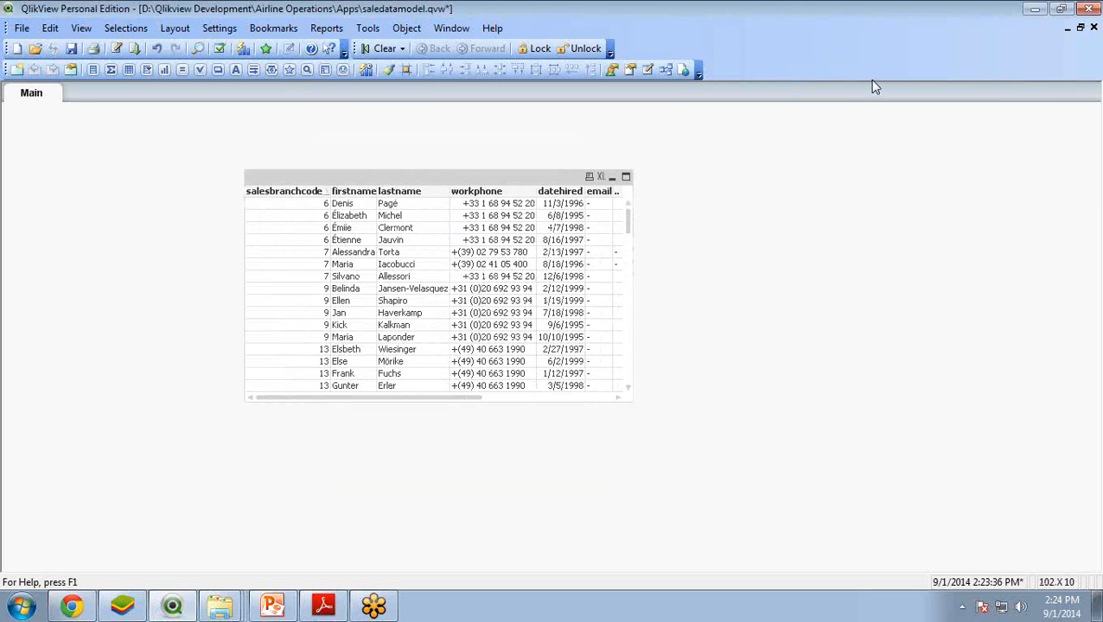
click(626, 176)
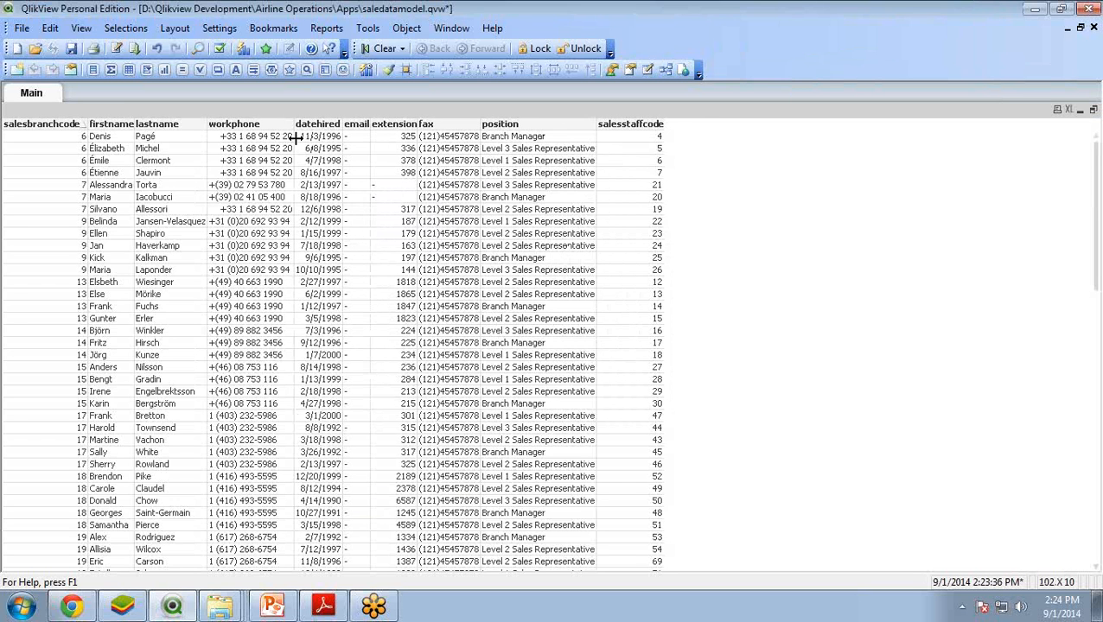
drag(134, 125, 175, 128)
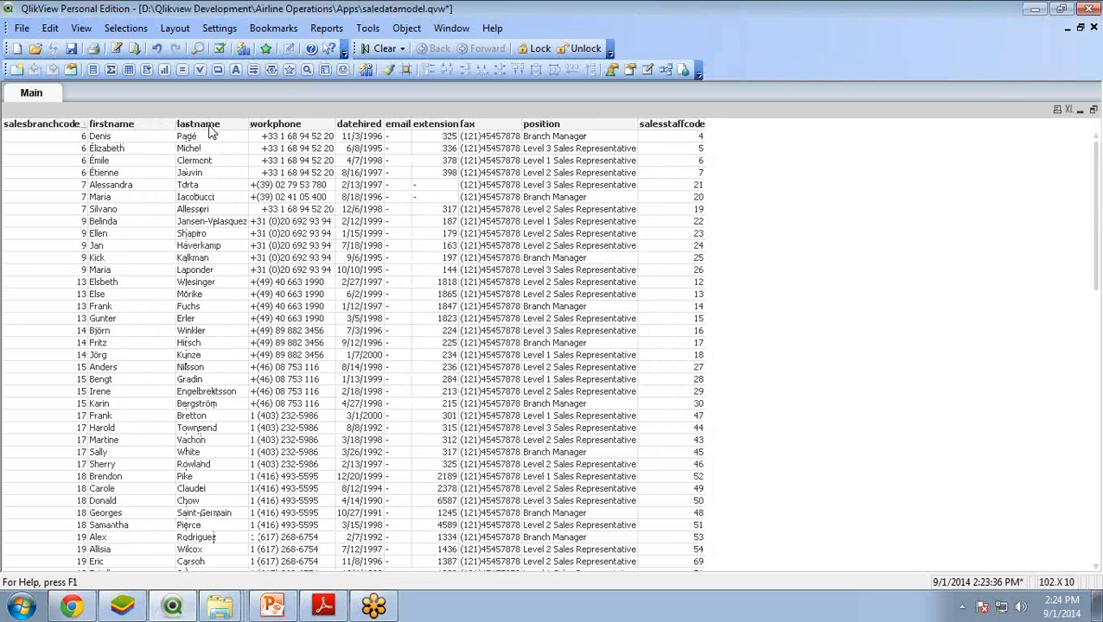
drag(248, 124, 297, 123)
drag(383, 126, 715, 125)
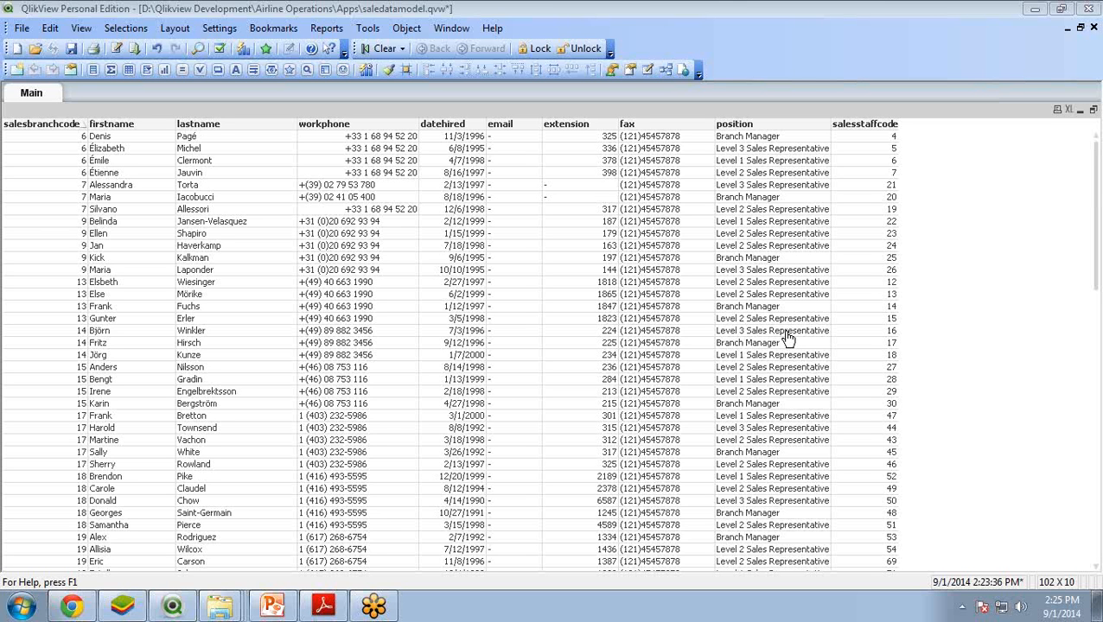
Open the load script and start a Where clause on a new line between (qvd) and the closing semicolon
click(116, 50)
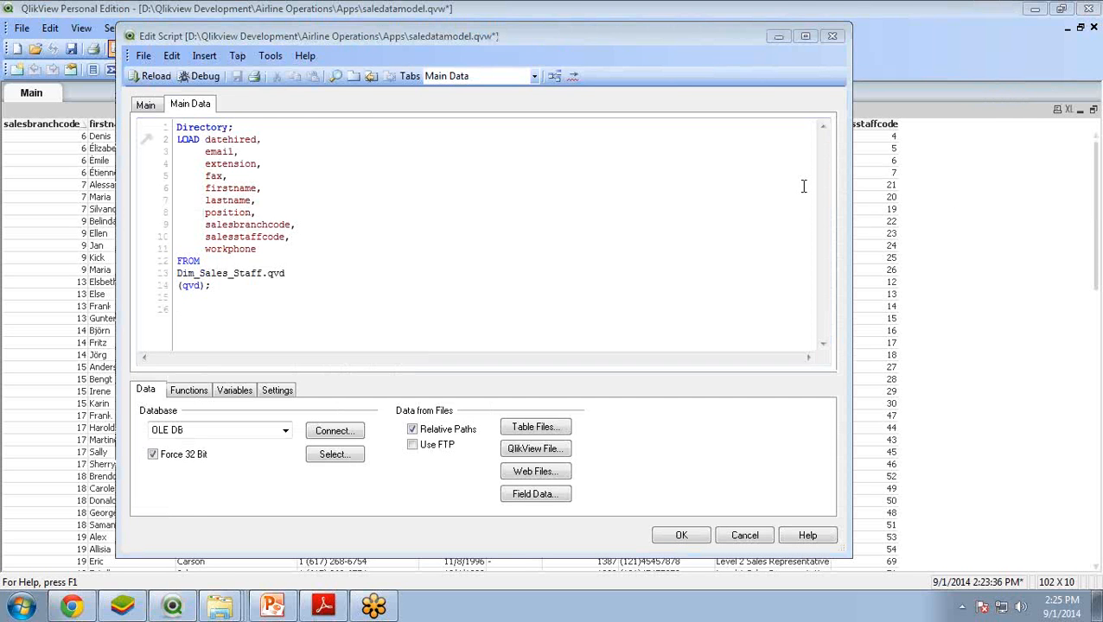
click(208, 287)
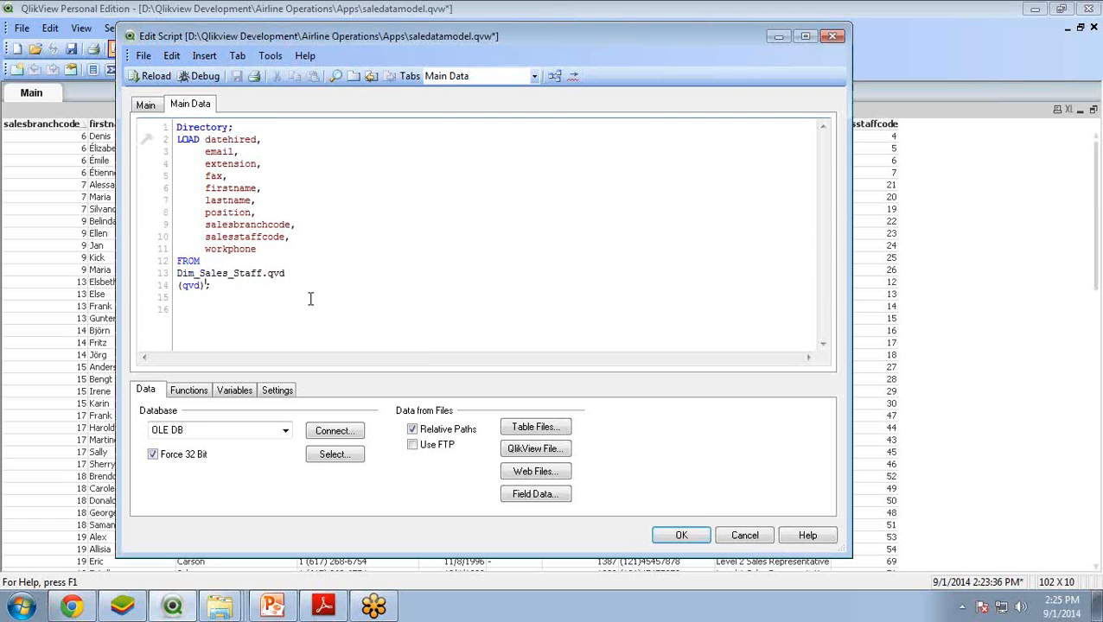
key(Left)
key(Return)
key(Return)
key(Up)
text(whe)
key(Return)
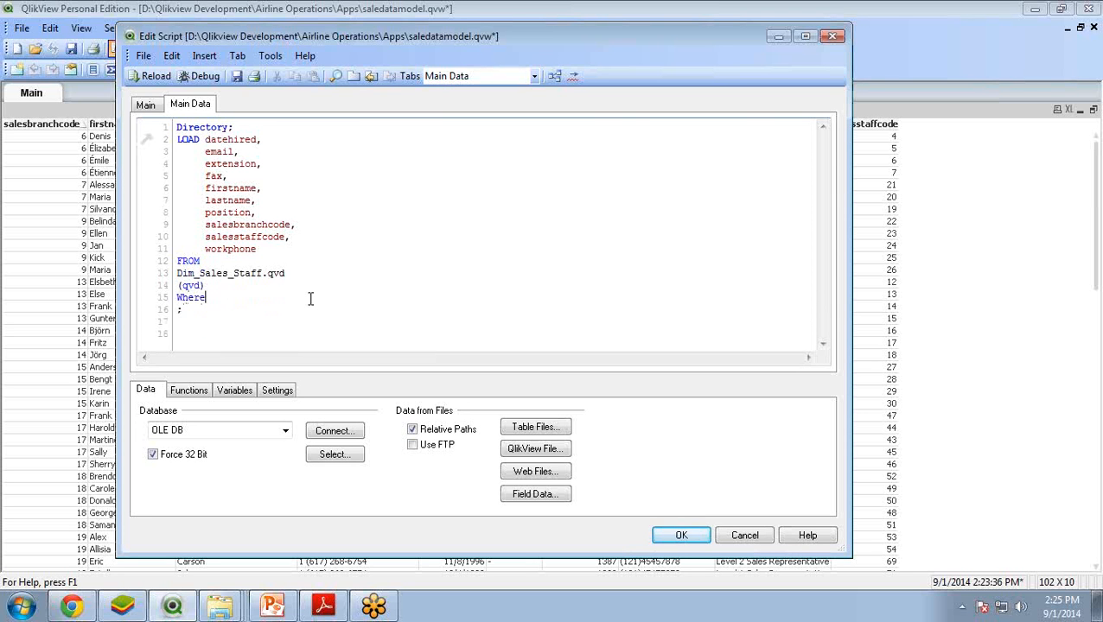
Reposition the script editor so the table's first rows show, and add the position field to the Where clause
drag(275, 36, 330, 216)
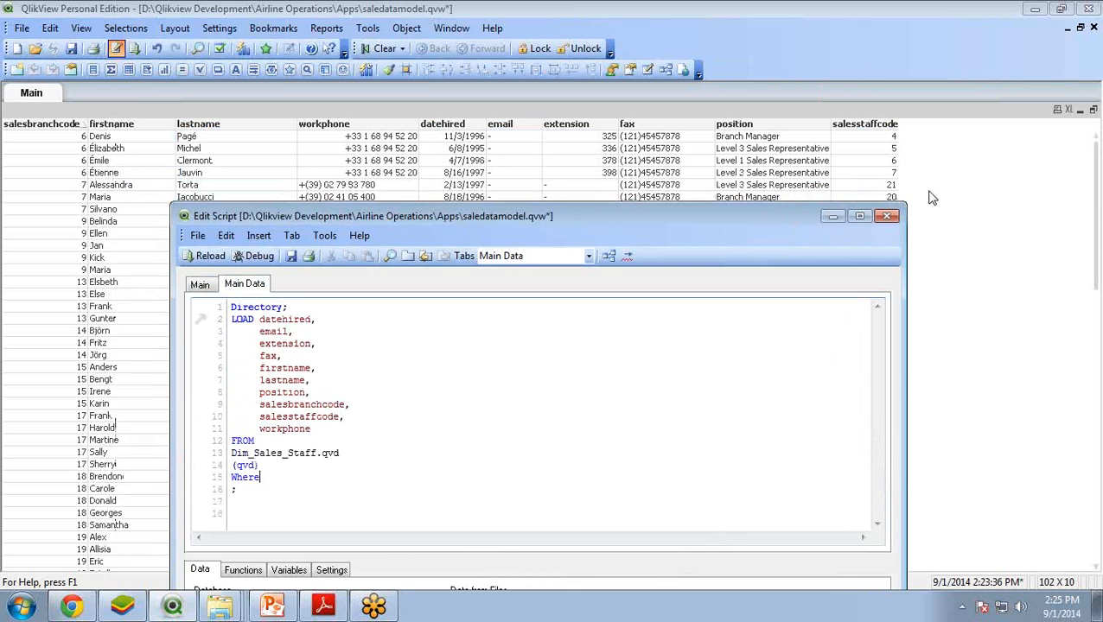
drag(717, 215, 868, 212)
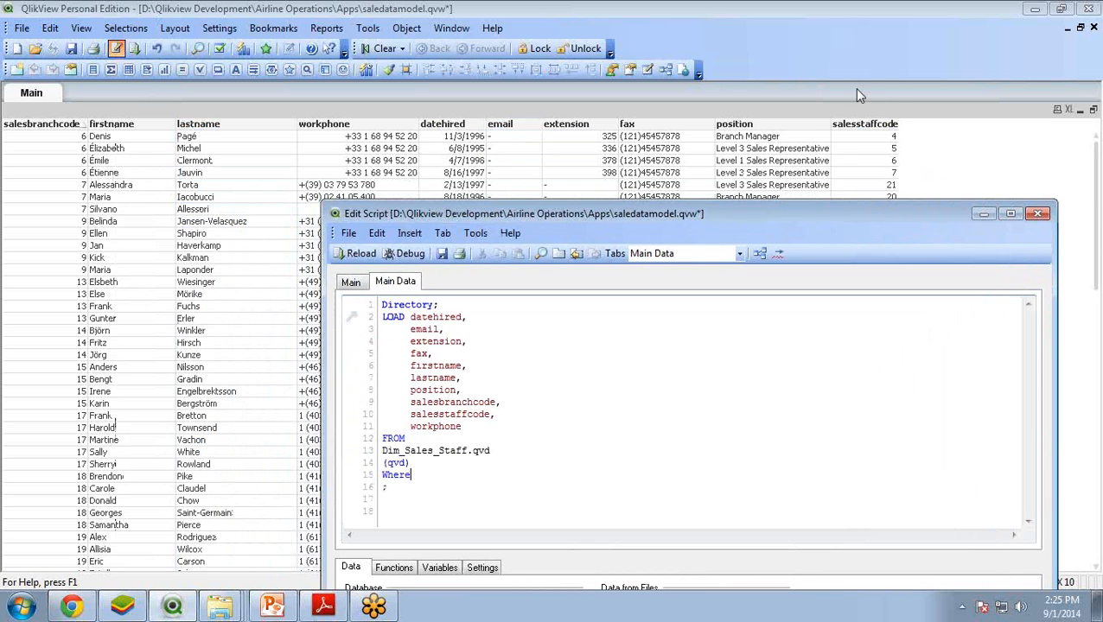
click(417, 475)
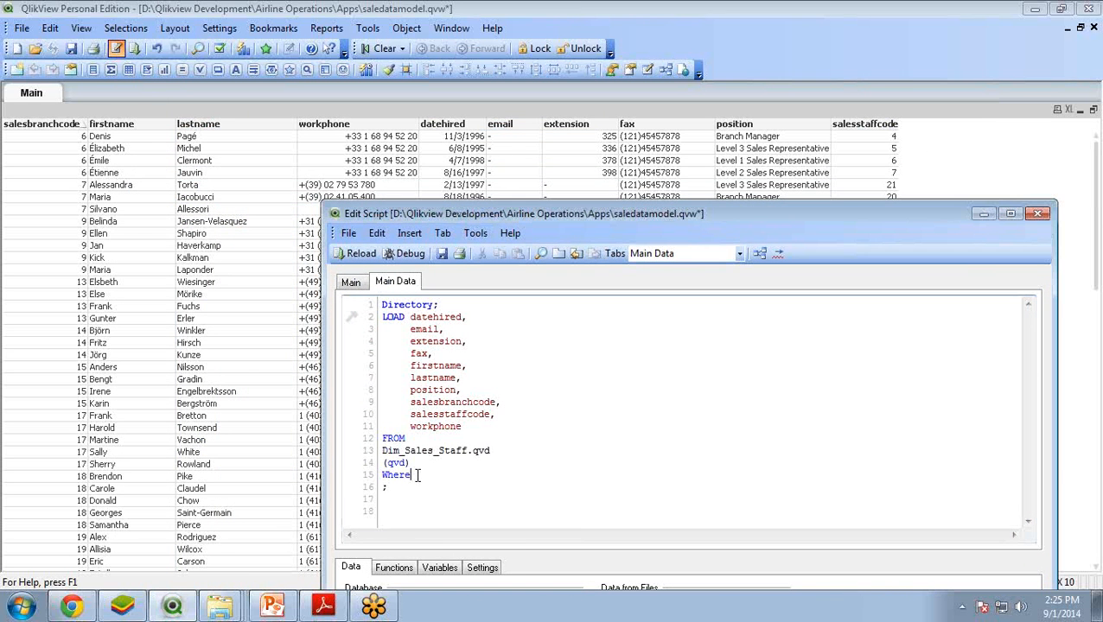
text(p)
key(BackSpace)
text(po)
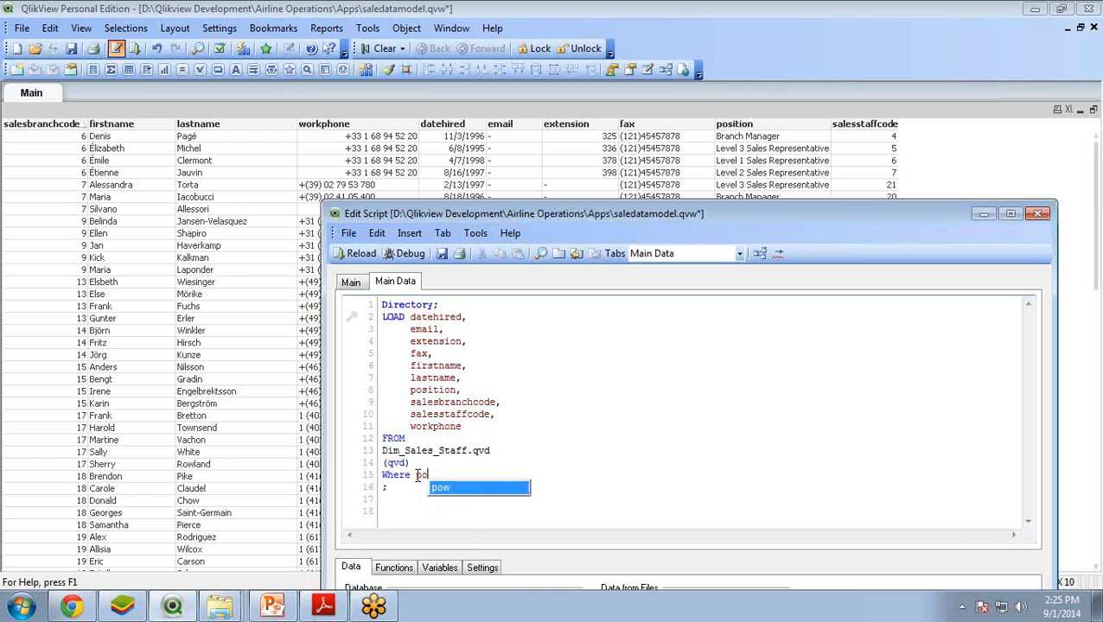
text(sition)
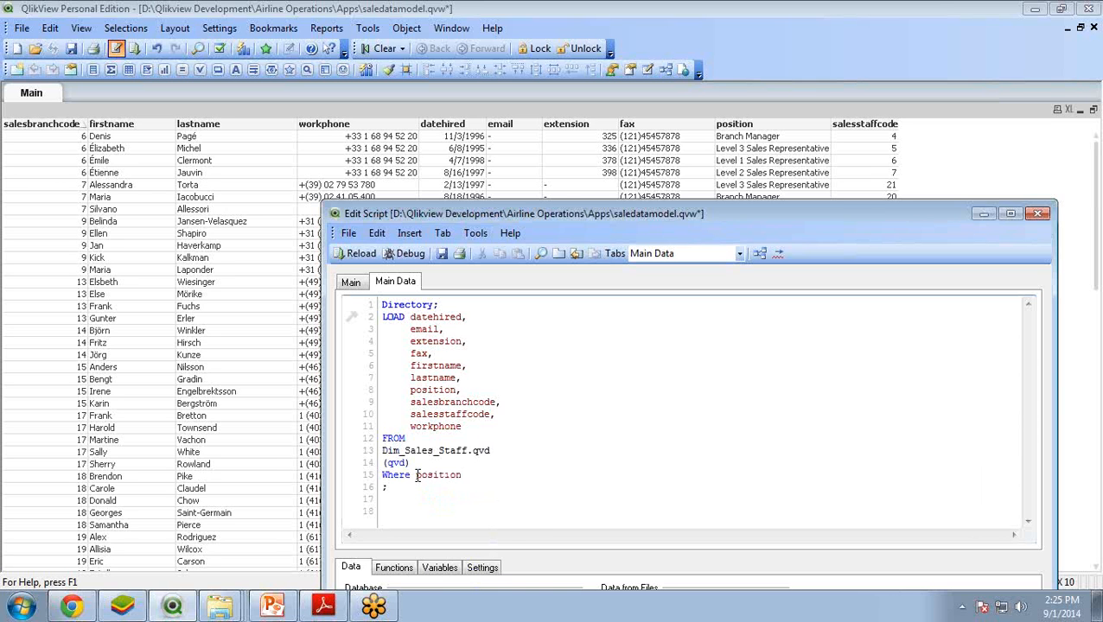
click(933, 201)
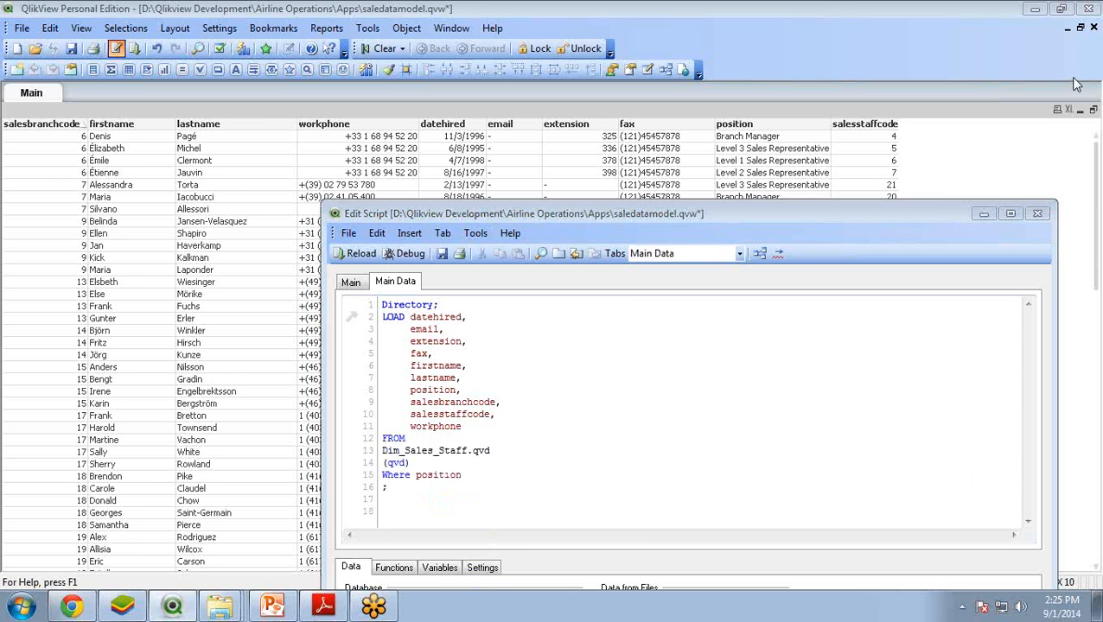
drag(761, 211, 753, 209)
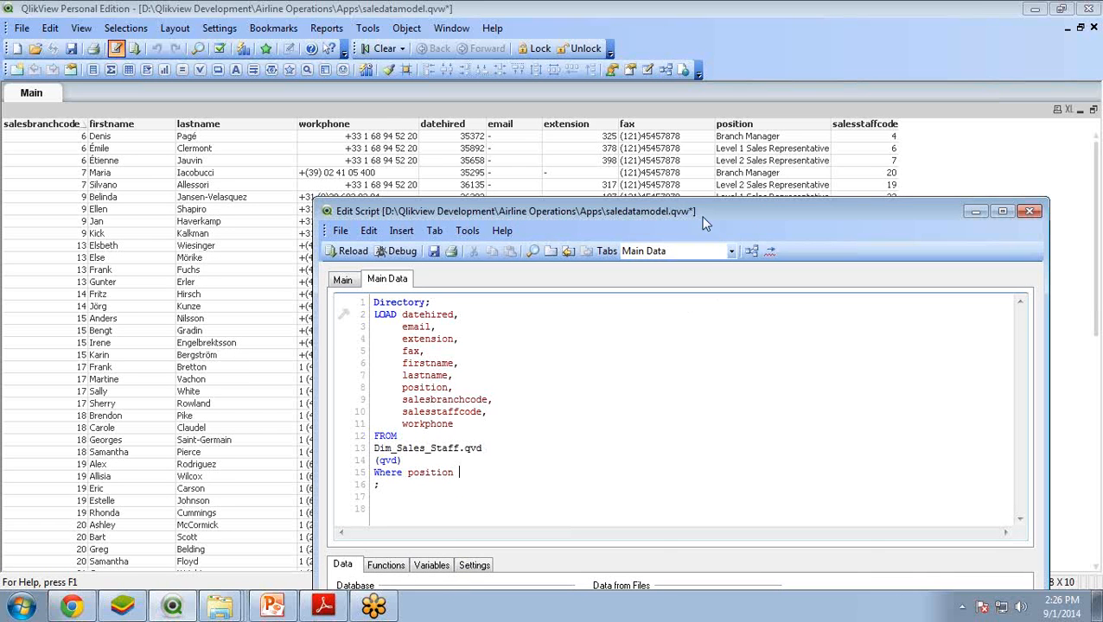
drag(717, 214, 738, 232)
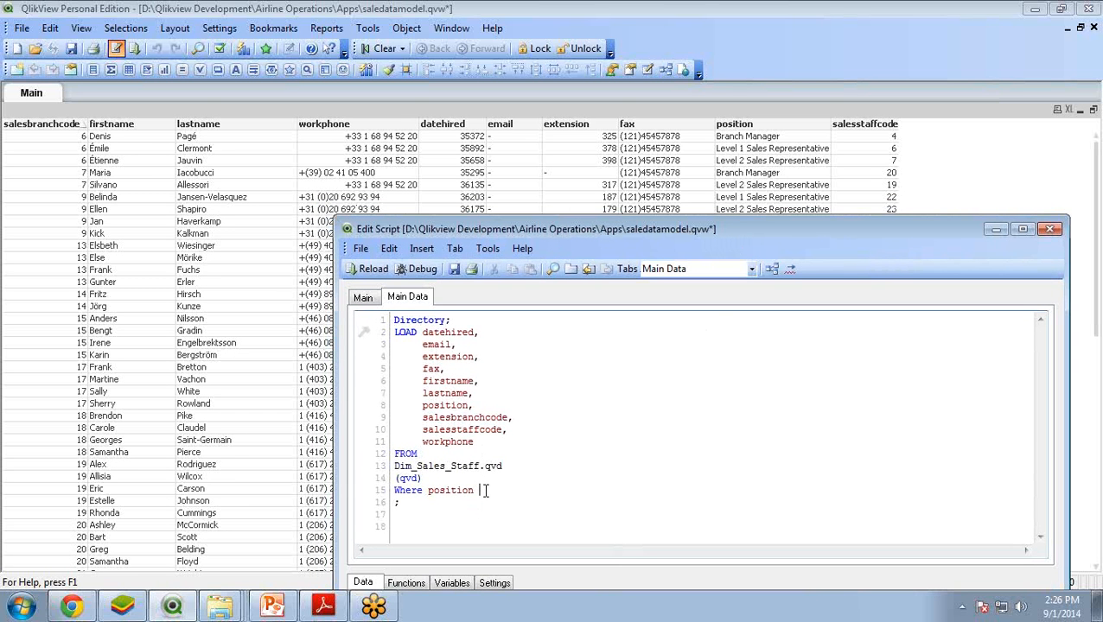
Remove the unfinished Where clause from the script, reload the unfiltered data and close the resulting dialogs
drag(485, 491, 383, 495)
key(BackSpace)
click(370, 269)
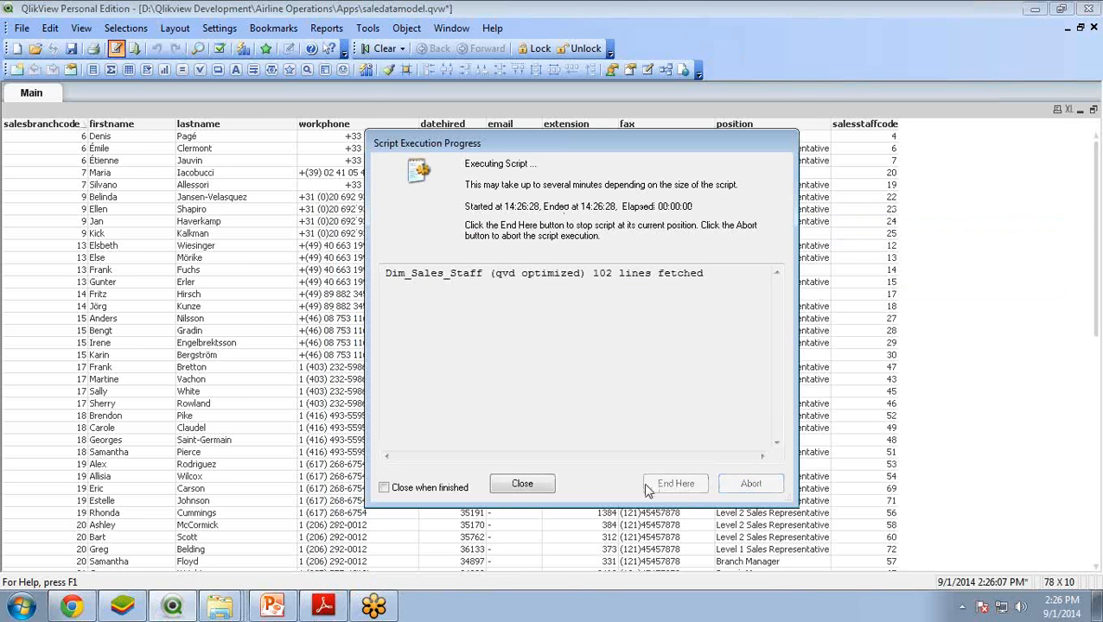
click(538, 486)
click(605, 495)
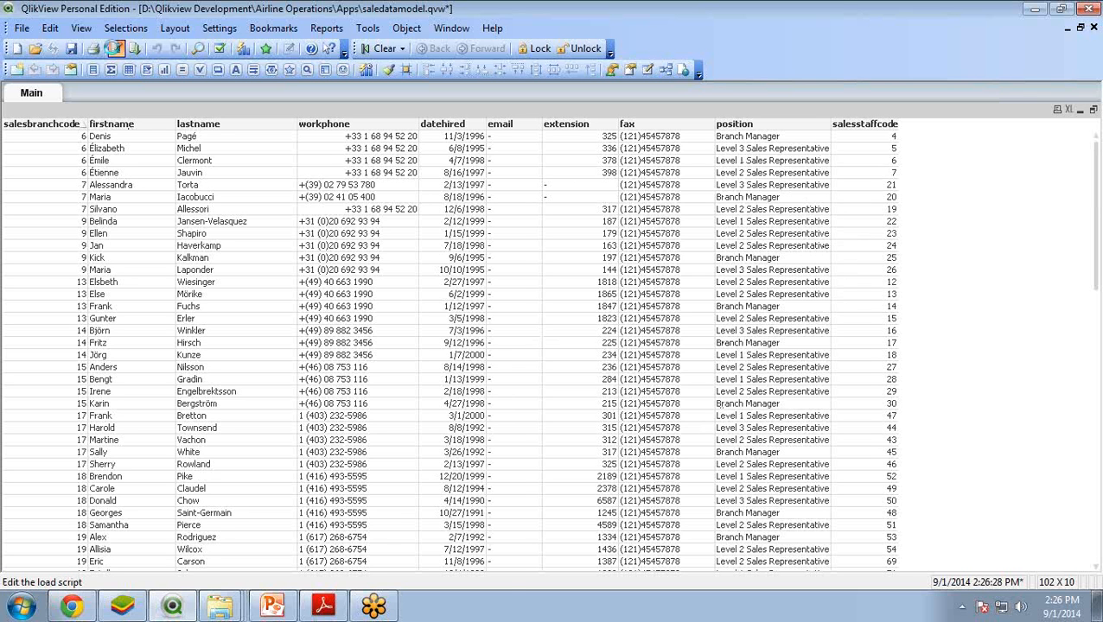
Reopen the load script and enter "where position" on the empty line after (qvd)
click(115, 48)
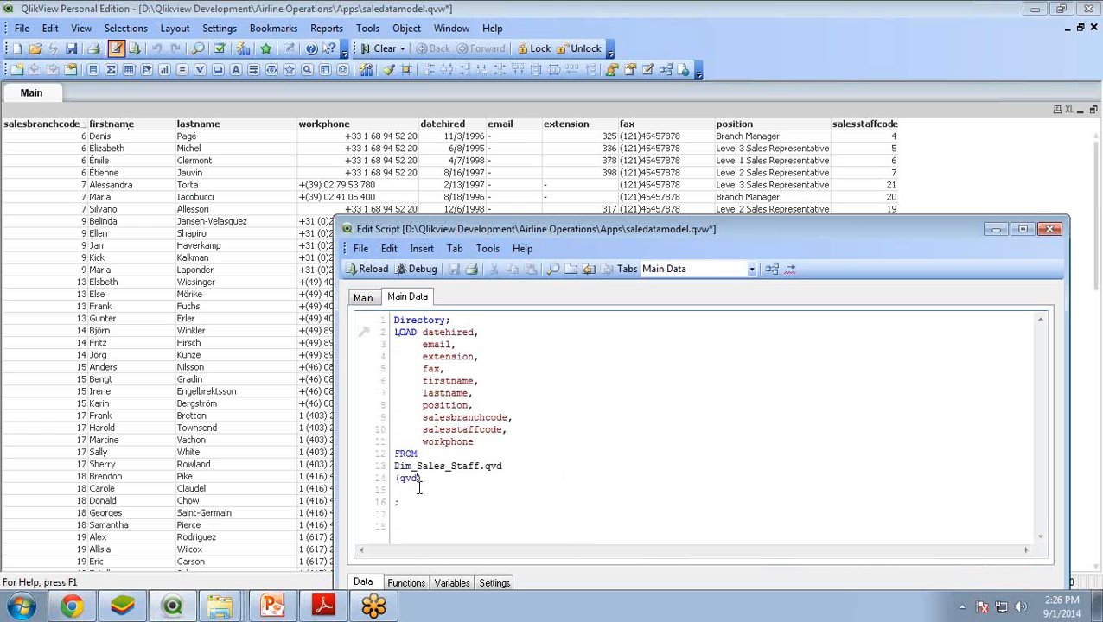
text(where po)
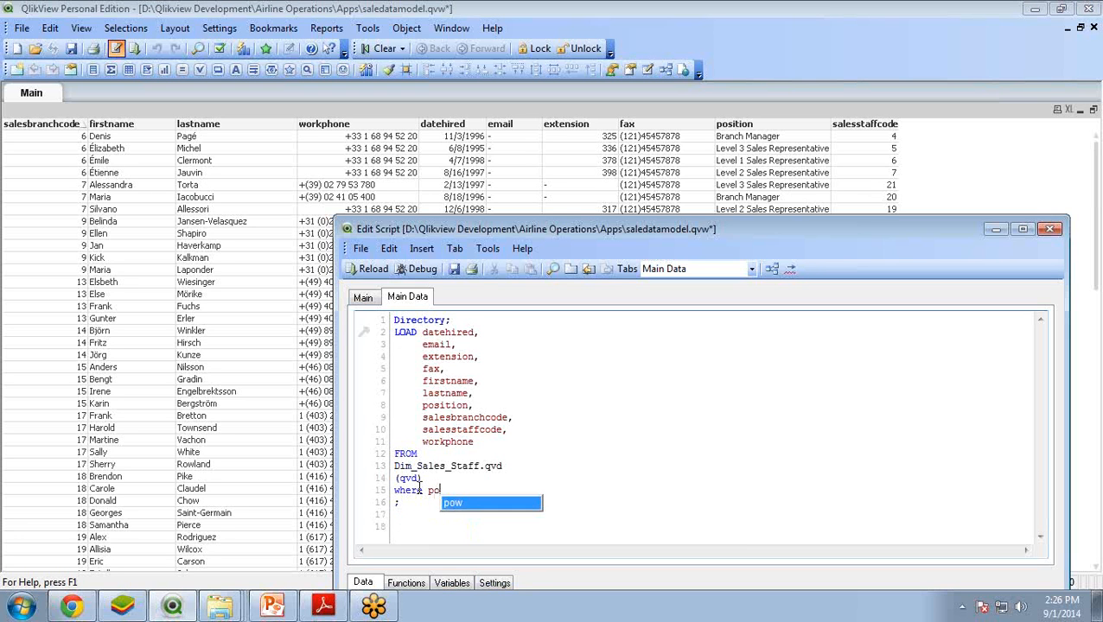
text(siti)
key(BackSpace)
key(BackSpace)
key(BackSpace)
key(BackSpace)
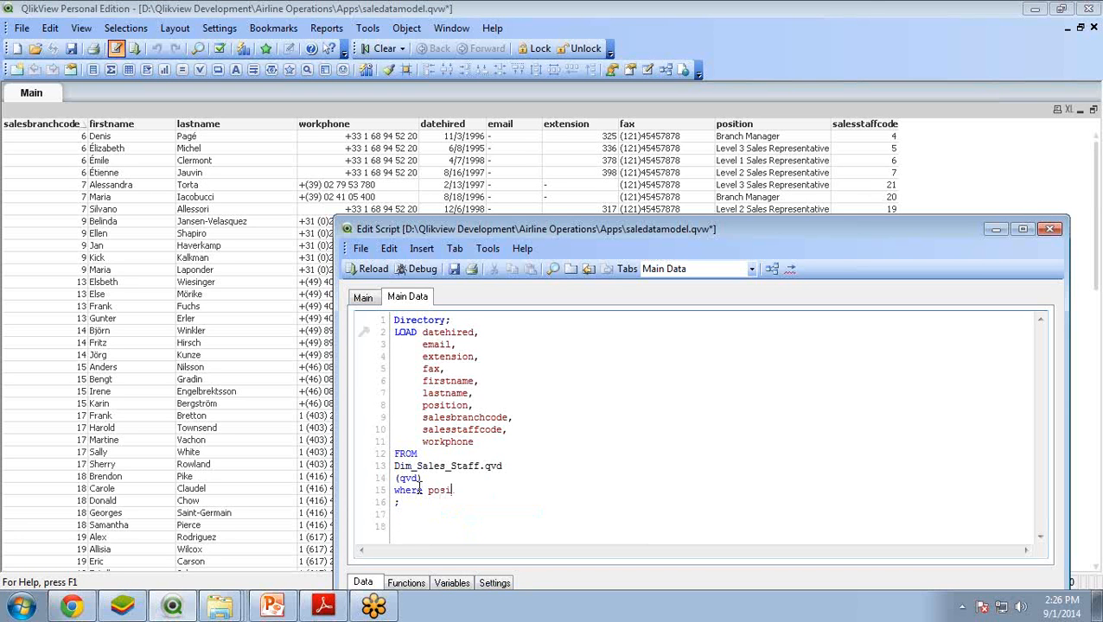
text(ition <)
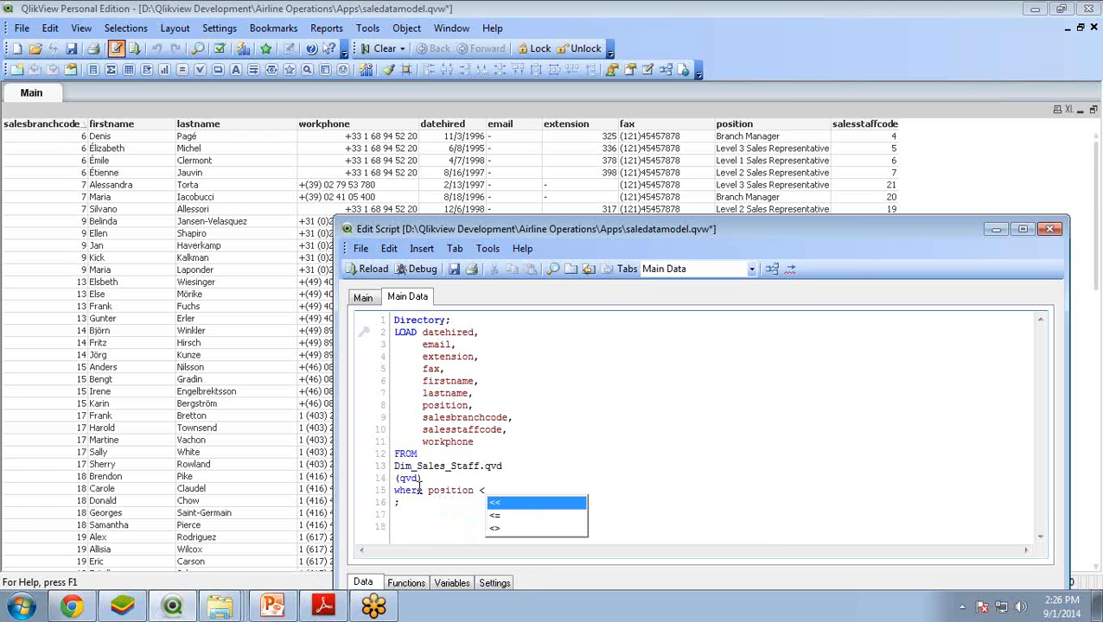
Use the not-equal operator <> after position in the where clause
key(Down)
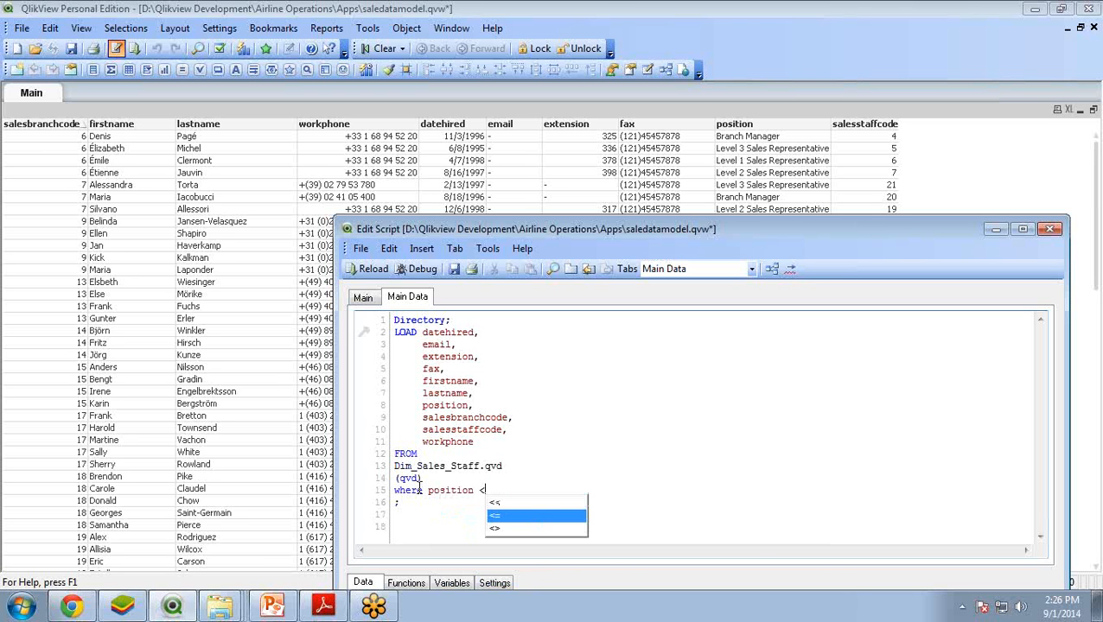
key(BackSpace)
text(>)
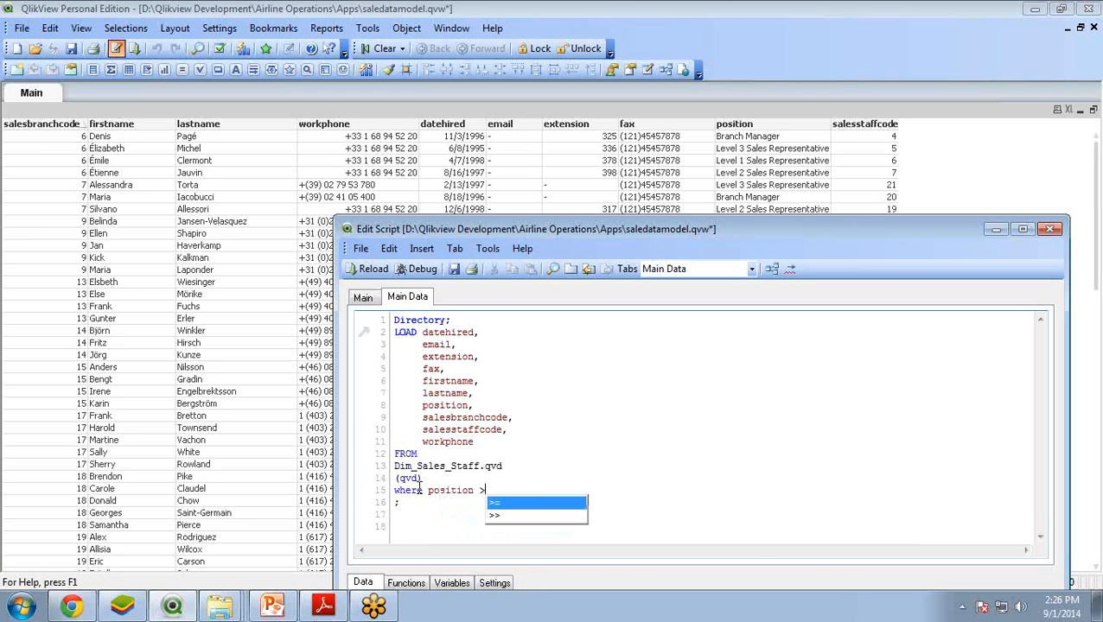
key(BackSpace)
text(<>)
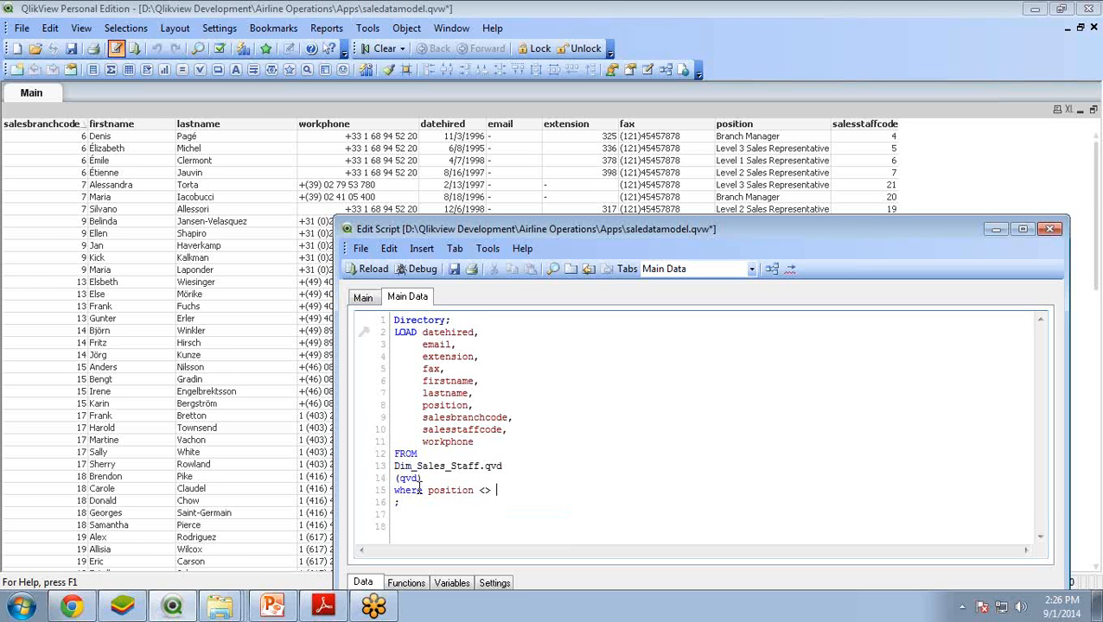
Complete the condition with the value 'Level 3 Sales Representative' and save the document
text( 'Level 3 Sales Re)
key(BackSpace)
key(BackSpace)
text(Repr)
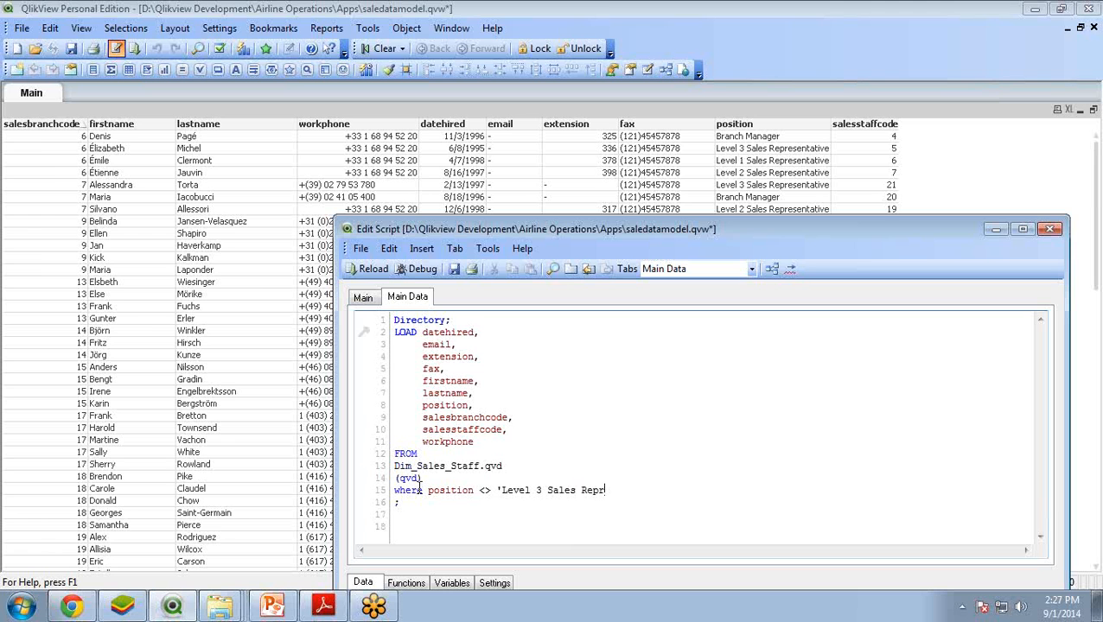
text(esentative')
click(453, 270)
Reload the script with the Level 3 exclusion and close the progress and sheet properties dialogs
drag(552, 230, 485, 103)
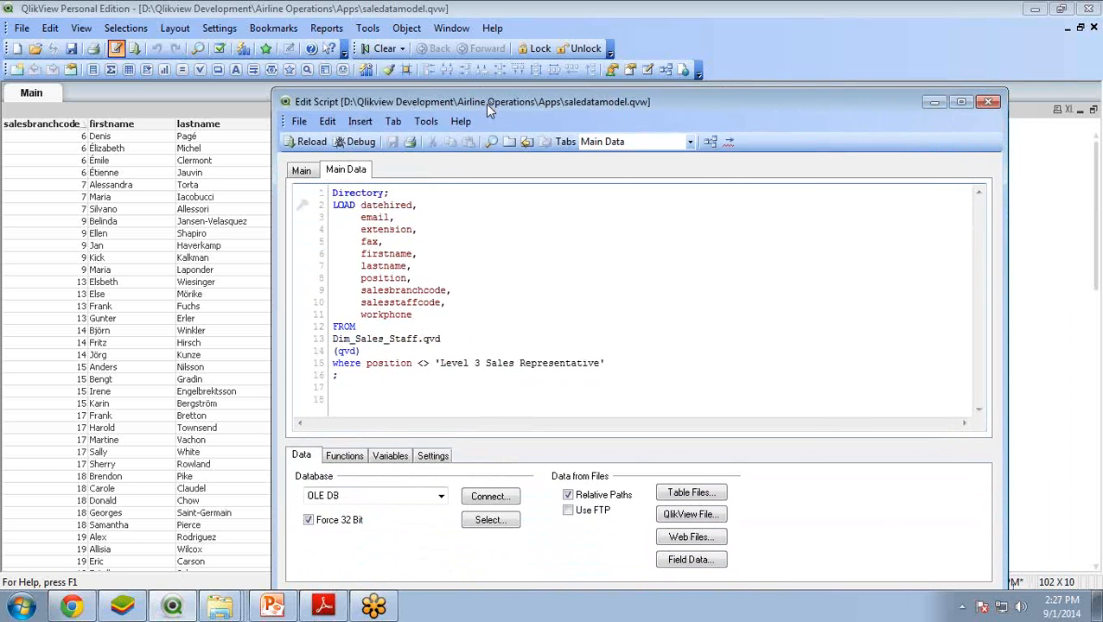
click(314, 145)
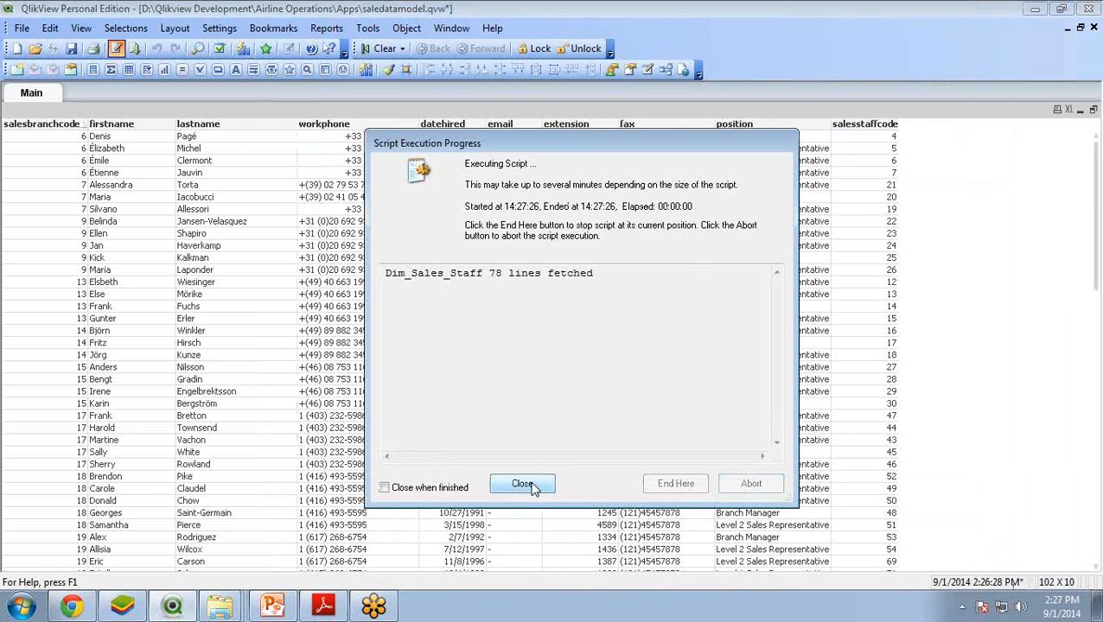
click(529, 486)
click(572, 491)
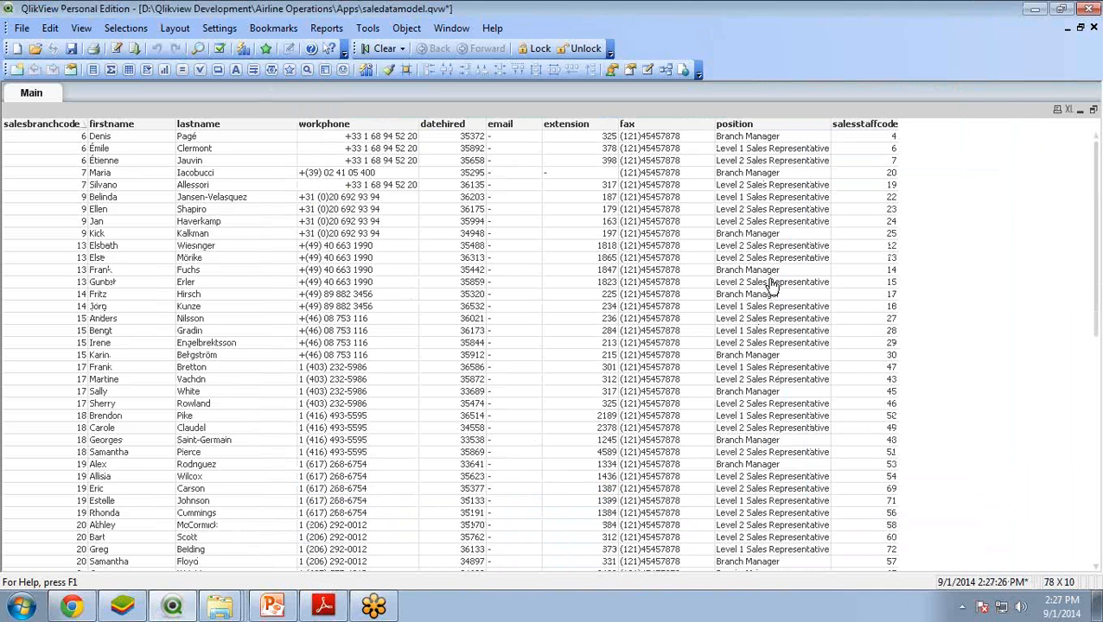
Reopen the load script and extend the where clause with: and position<> 'Level 2 Sales Representative'
click(116, 49)
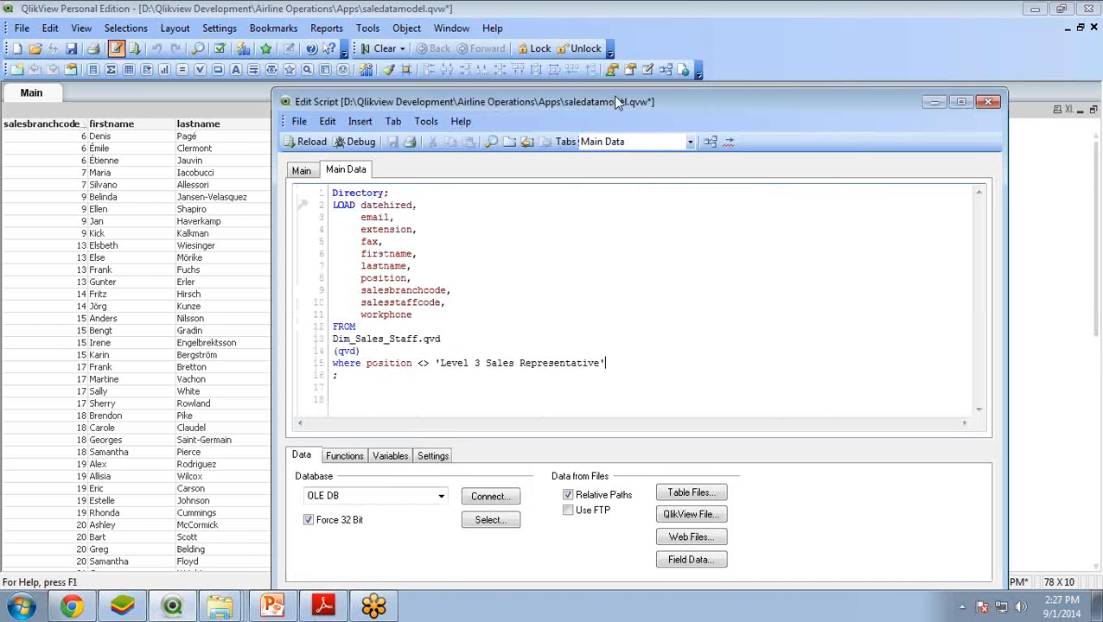
drag(613, 95, 595, 253)
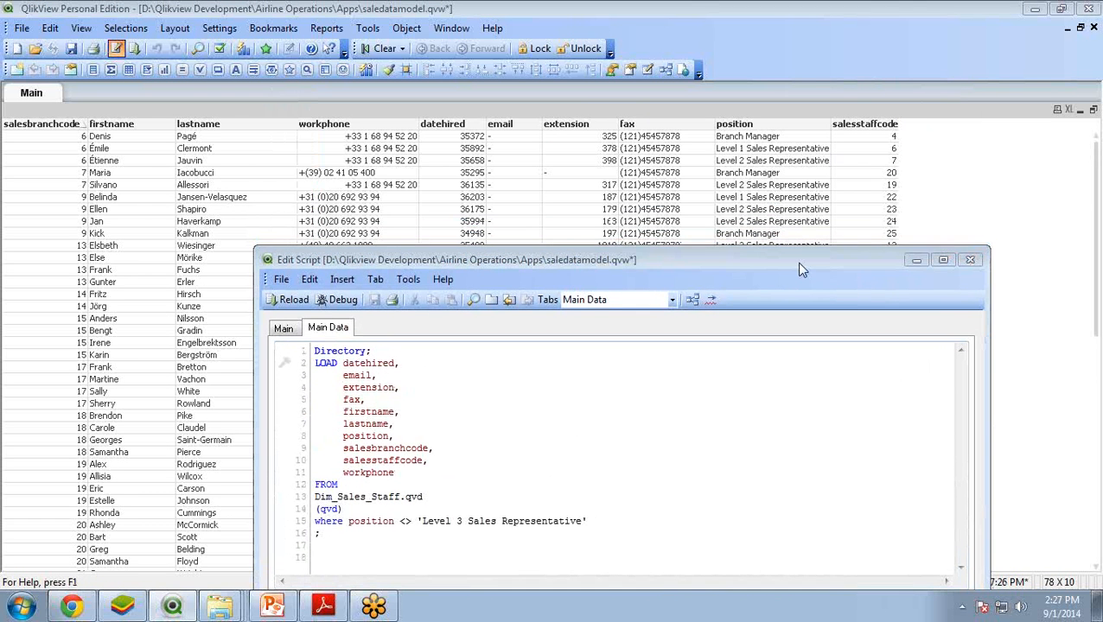
drag(716, 255, 745, 257)
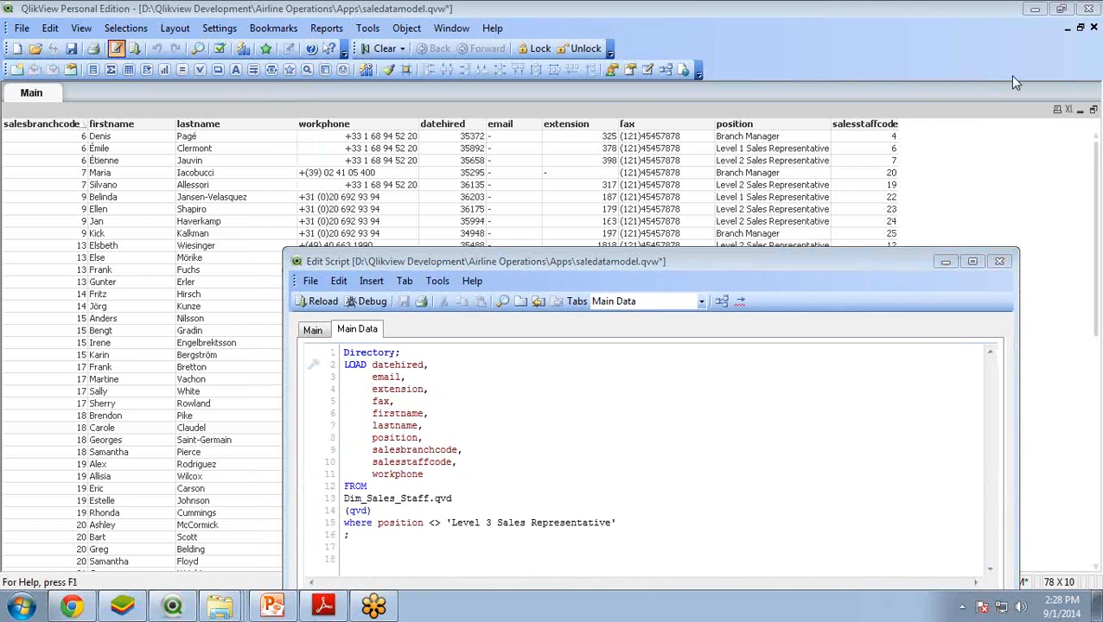
click(623, 520)
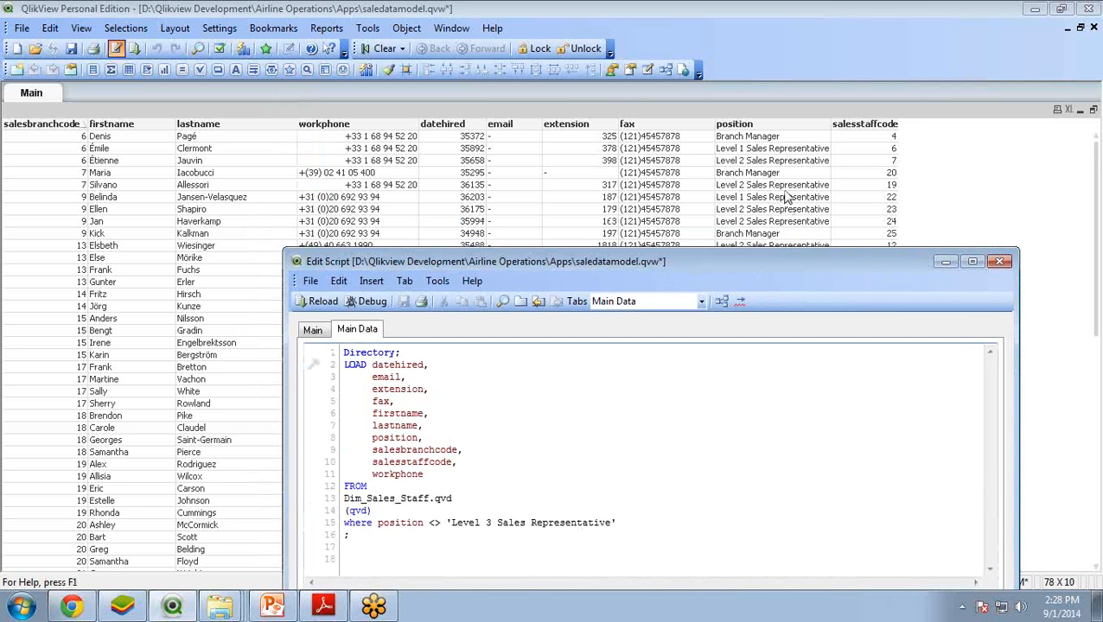
text(and position)
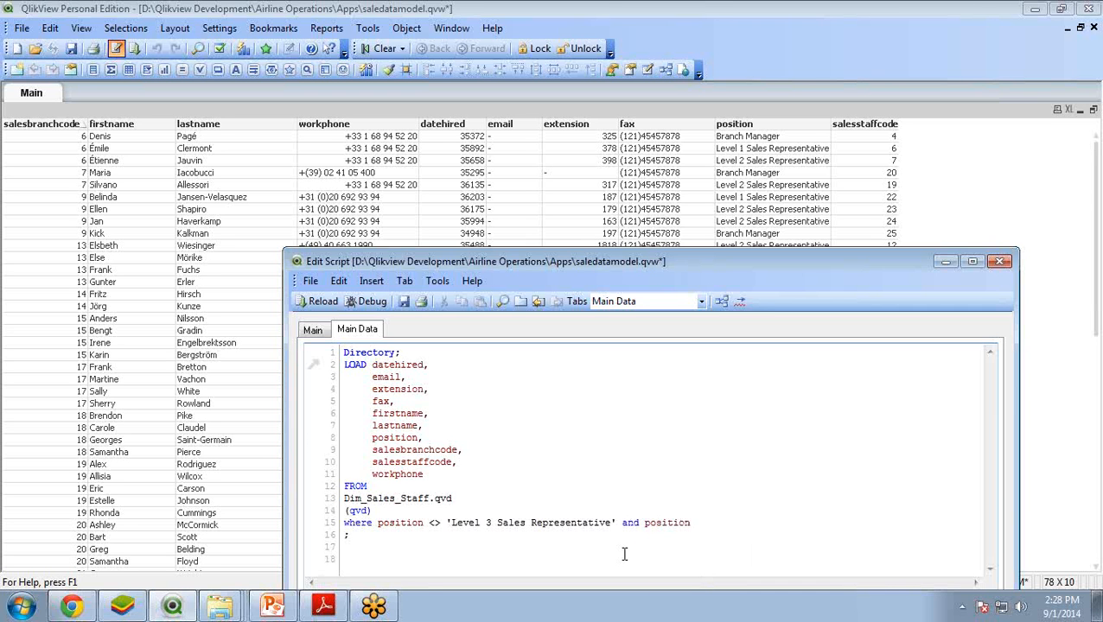
text(<> 'Level 2 Sales Representa)
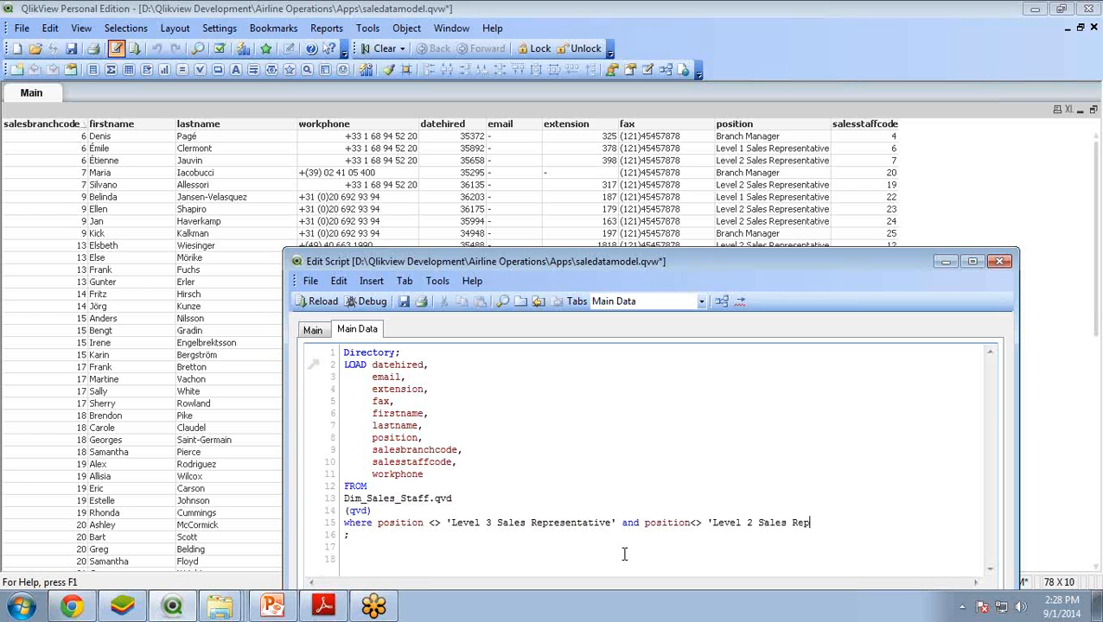
text(tive')
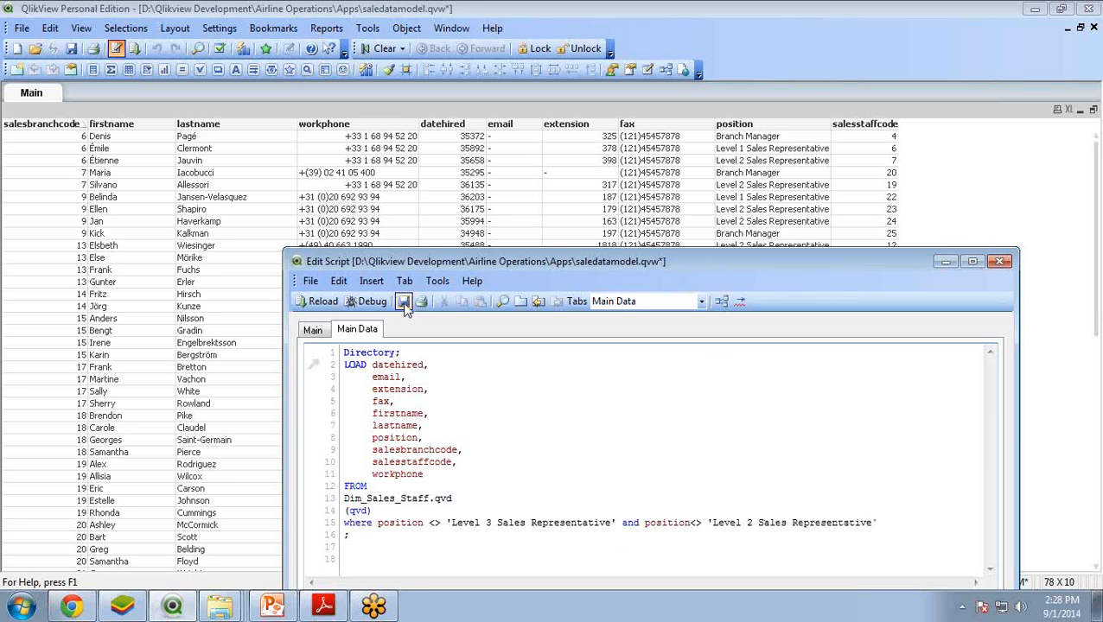
Reload the script with both position exclusions and return to the table box on the Main sheet
click(321, 302)
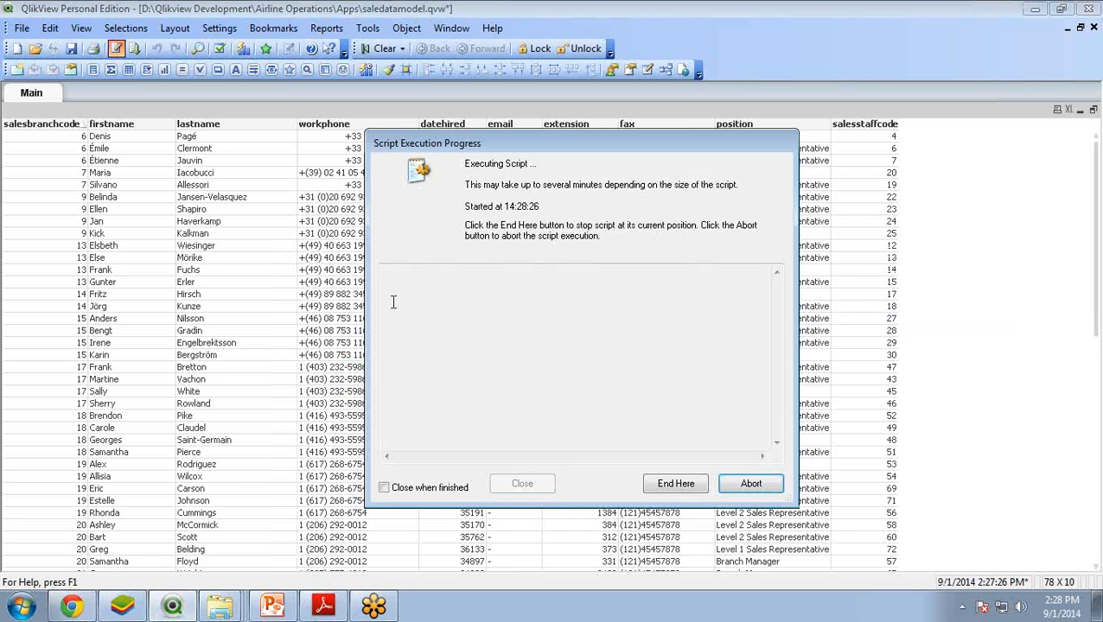
click(534, 489)
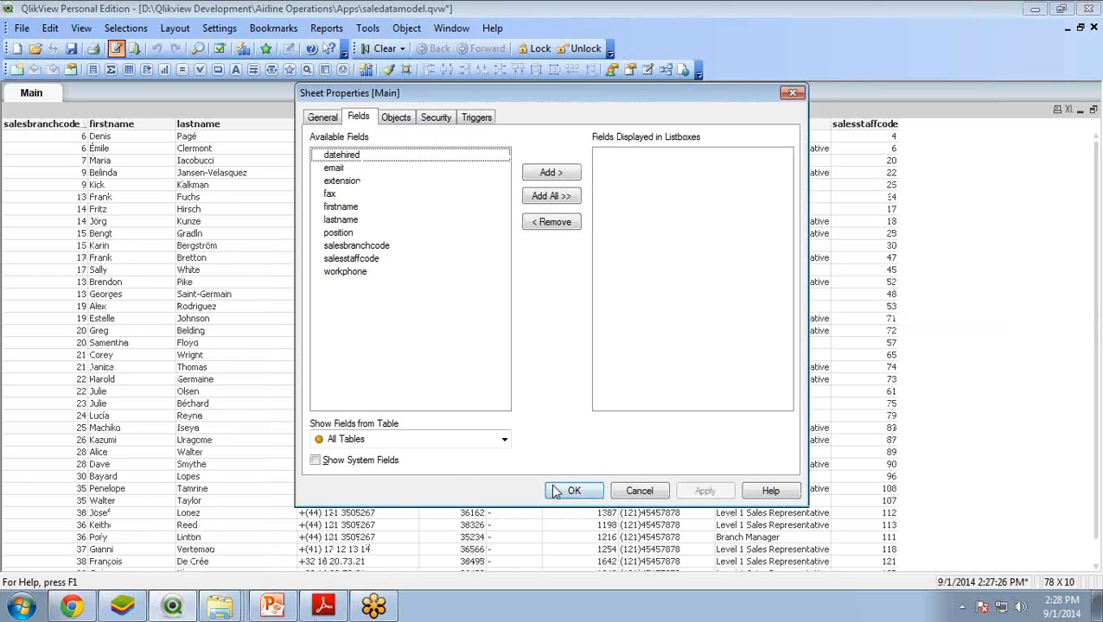
click(574, 491)
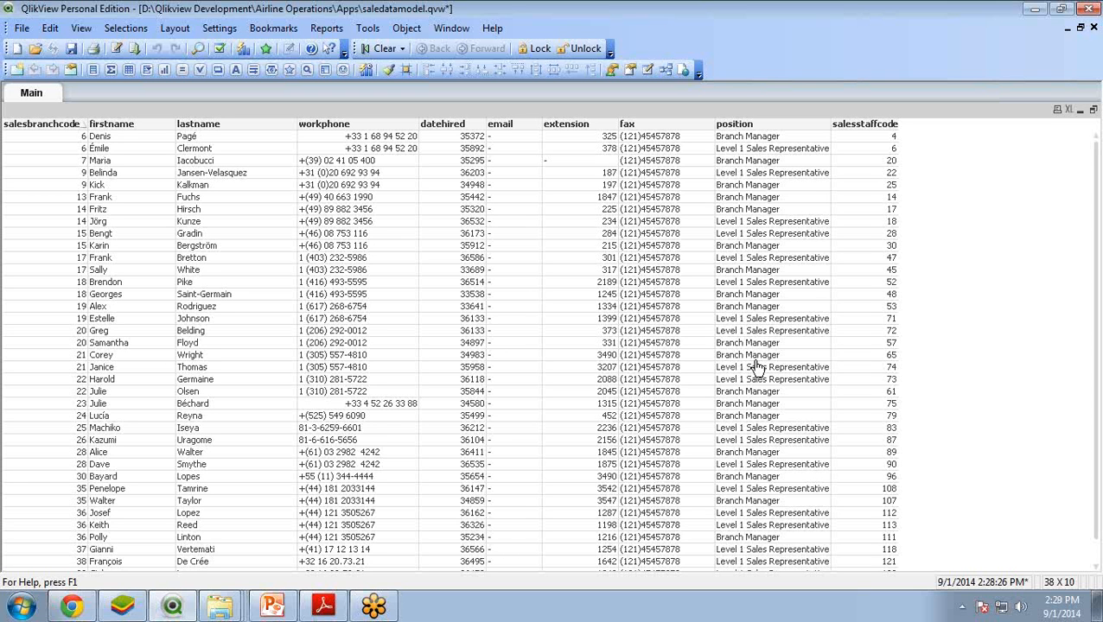
click(1040, 90)
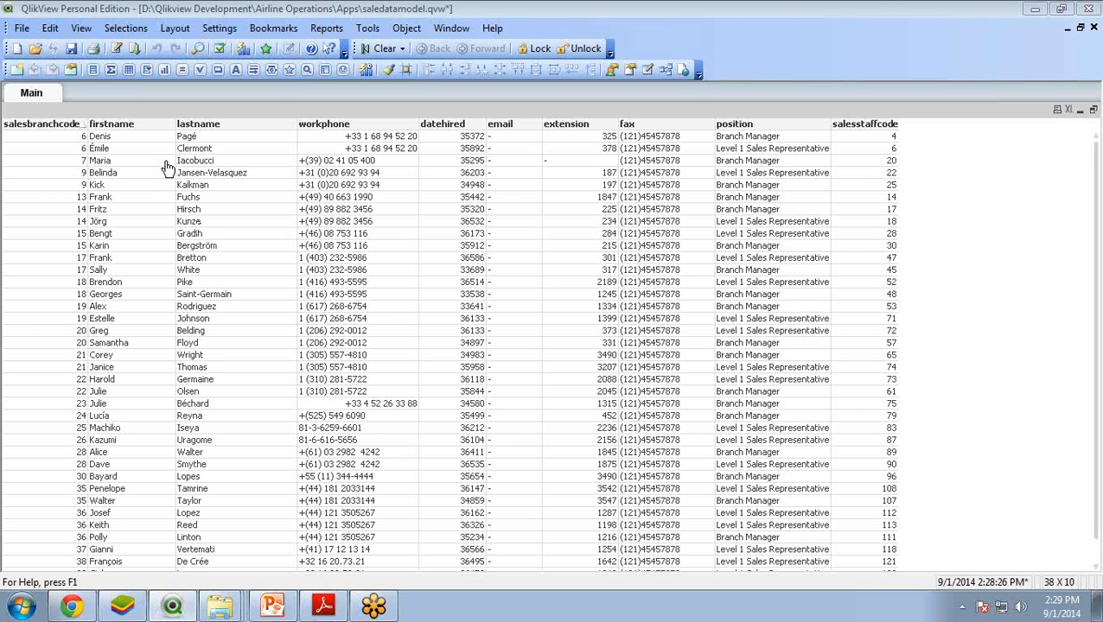
In the load script, insert the line firstname & lastname as [Full Name], below the lastname field
click(116, 49)
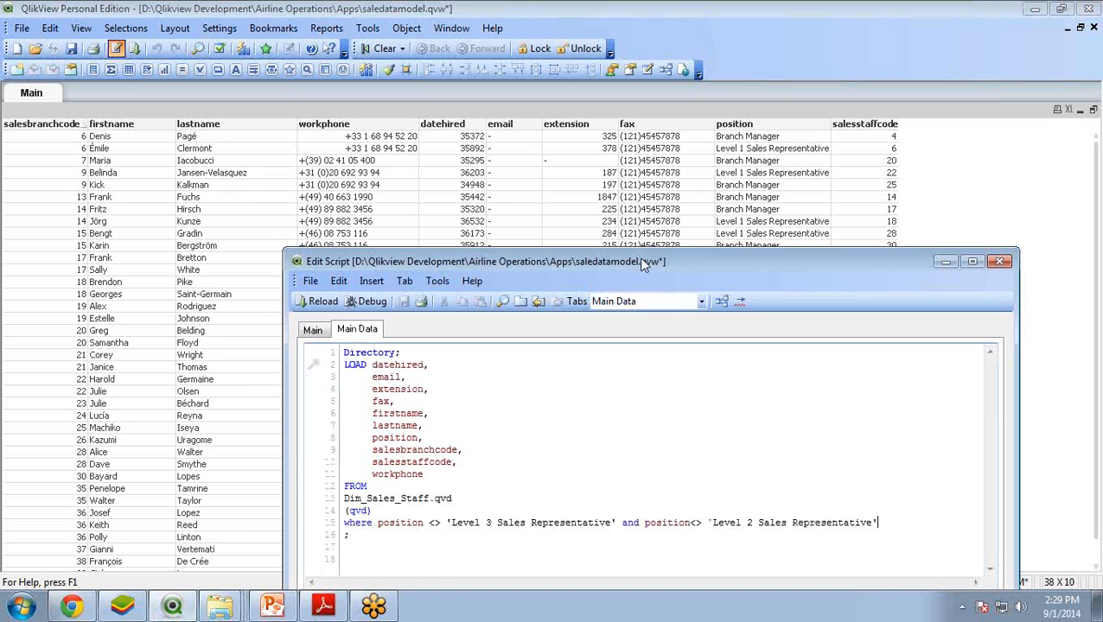
drag(642, 262, 610, 92)
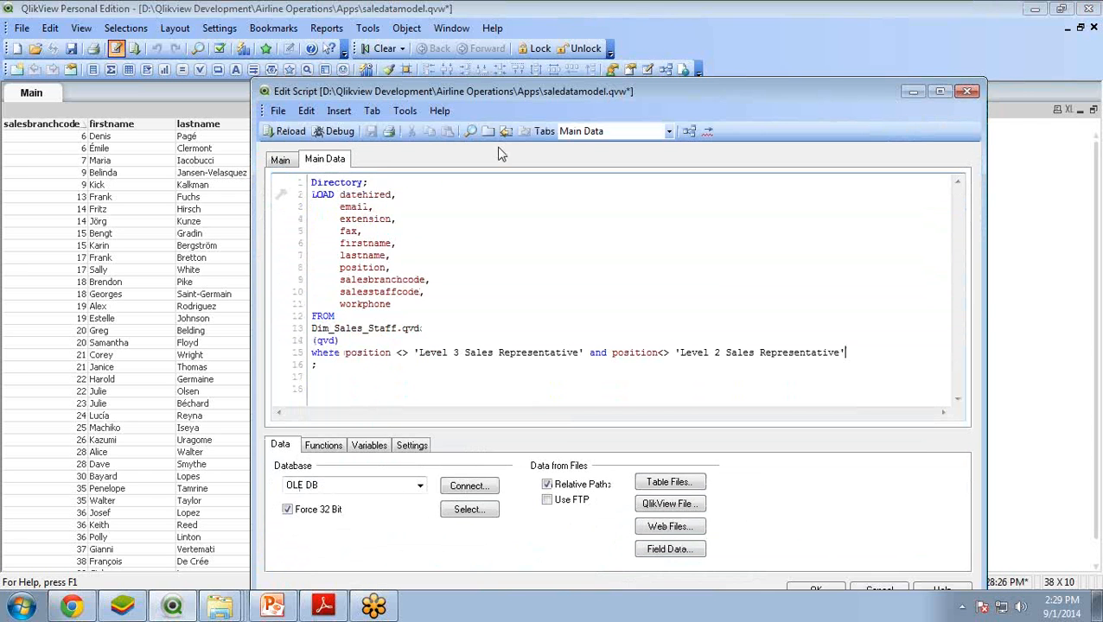
click(419, 257)
key(Return)
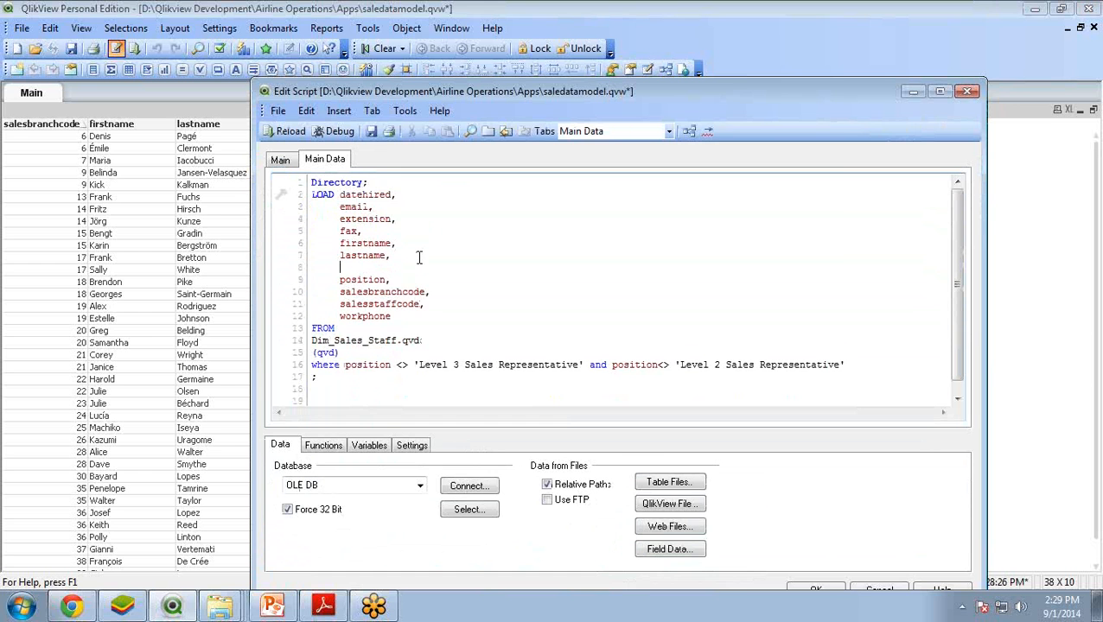
text(firstname)
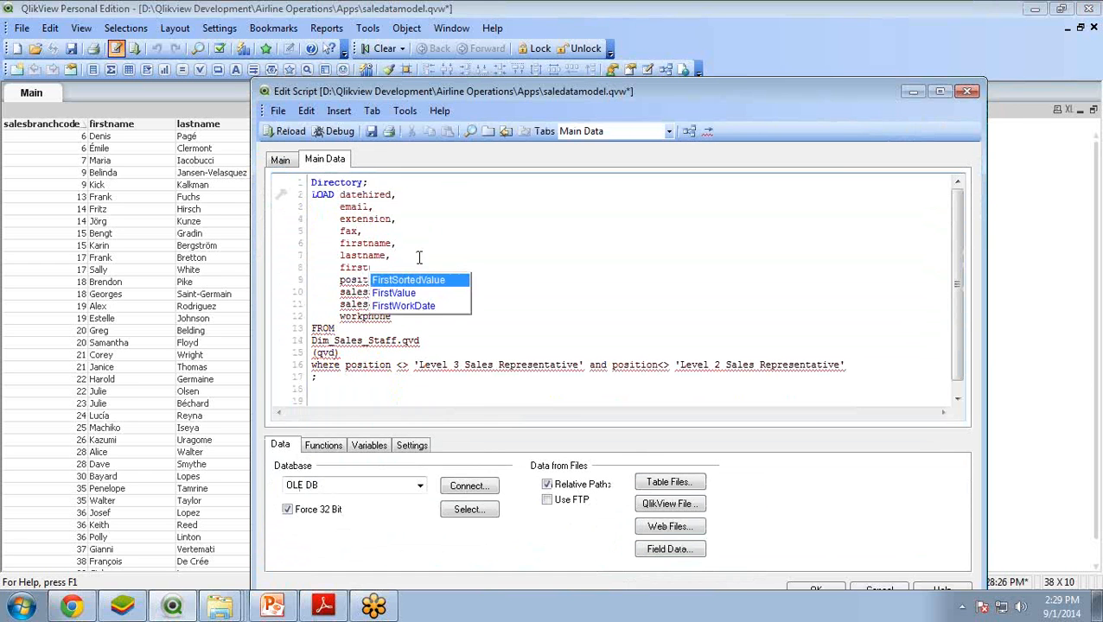
text( & )
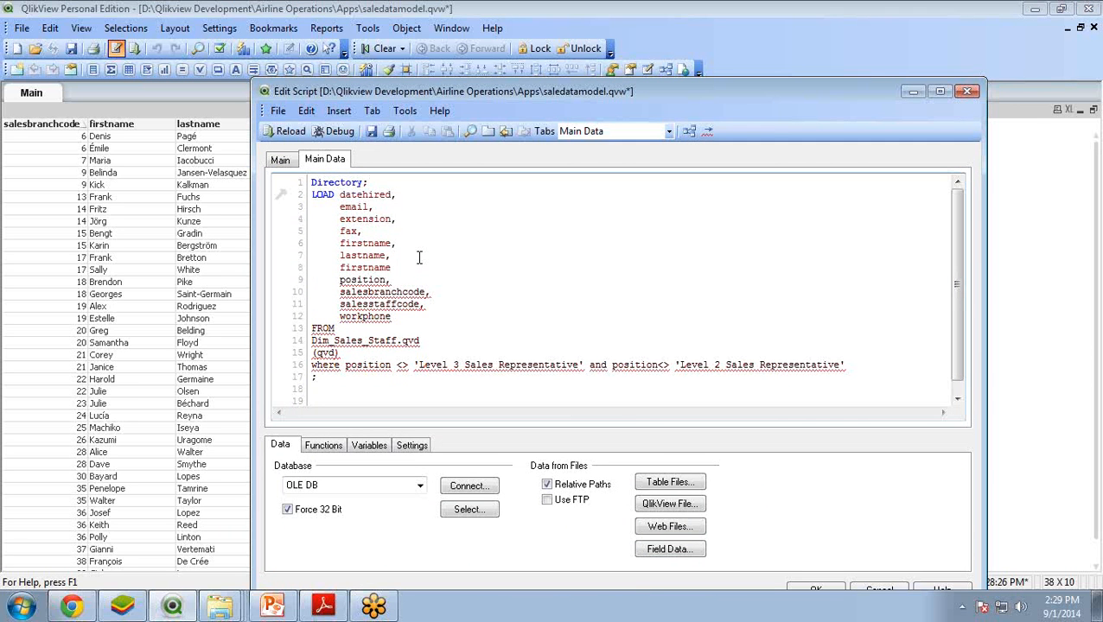
text(lastname)
text(as)
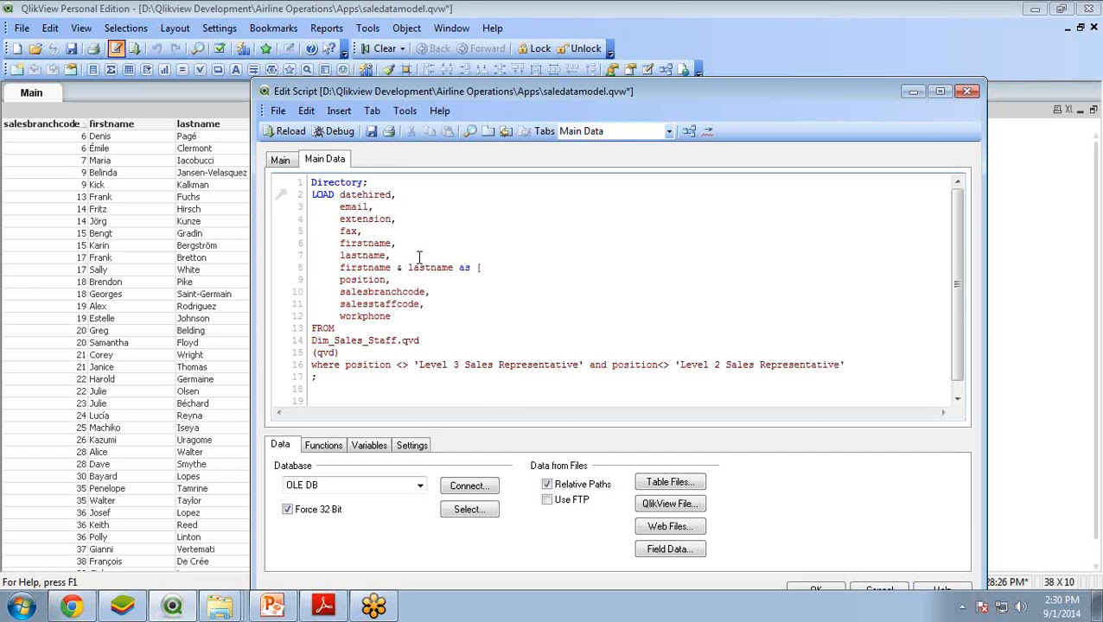
text( [Full Name],)
Save the document, reload the script with the Full Name field, and close the progress and sheet properties dialogs
click(370, 134)
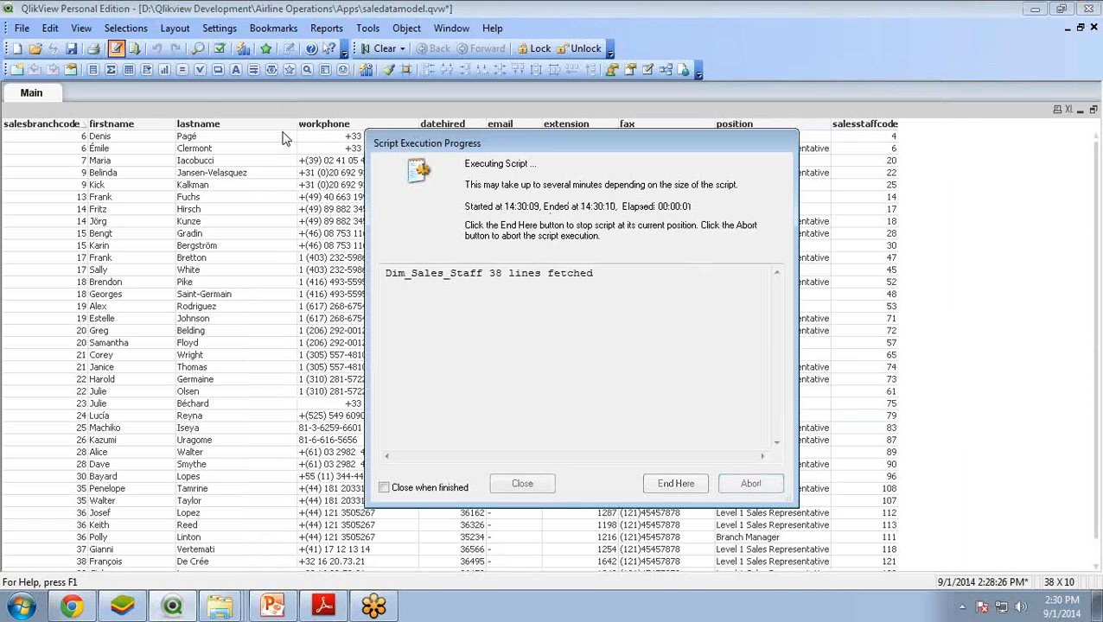
click(524, 485)
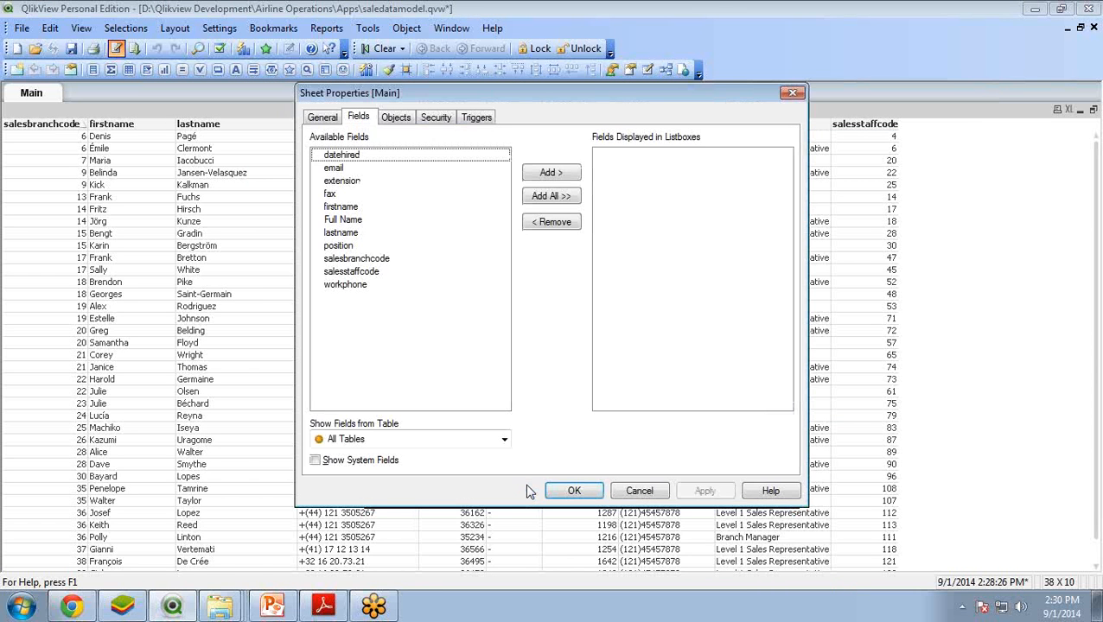
click(572, 491)
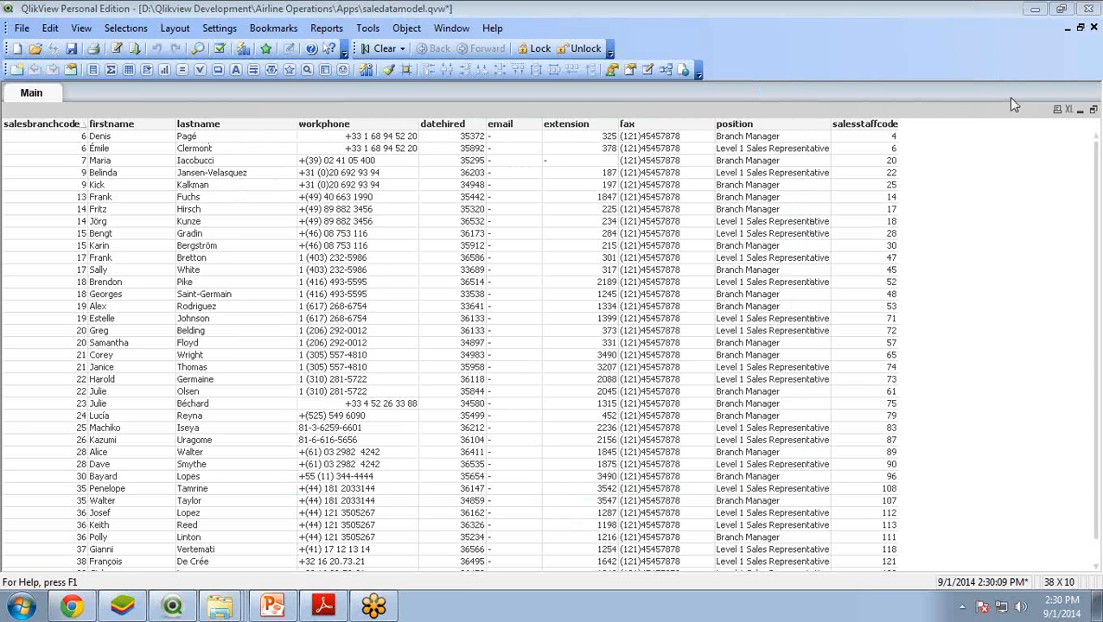
In the table box properties, add the Full Name field and remove the firstname and lastname fields
right_click(211, 113)
click(244, 127)
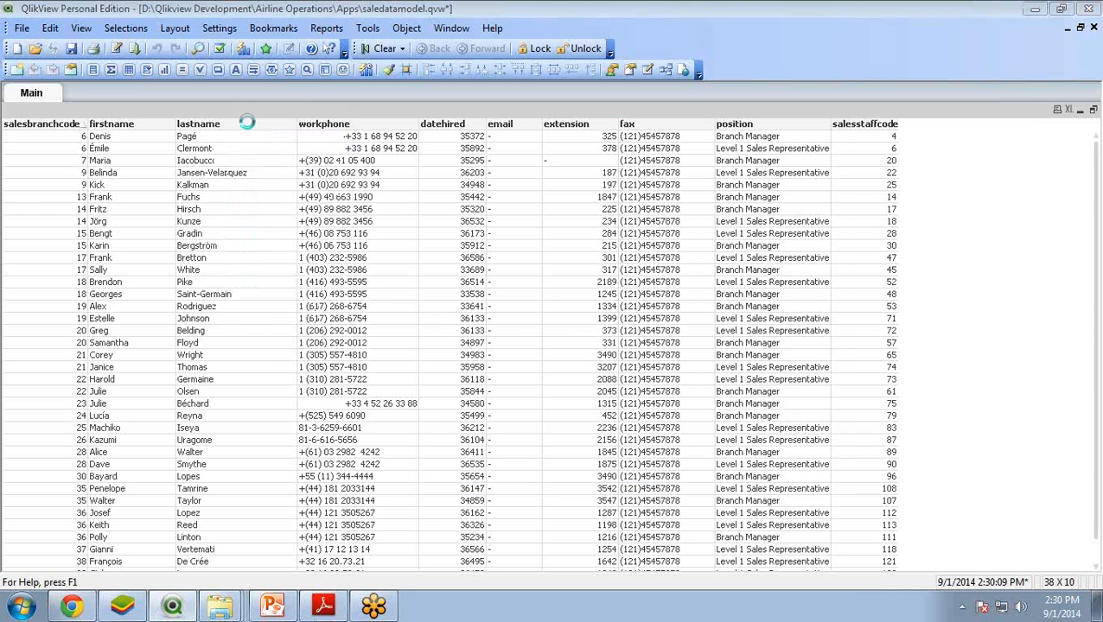
click(320, 196)
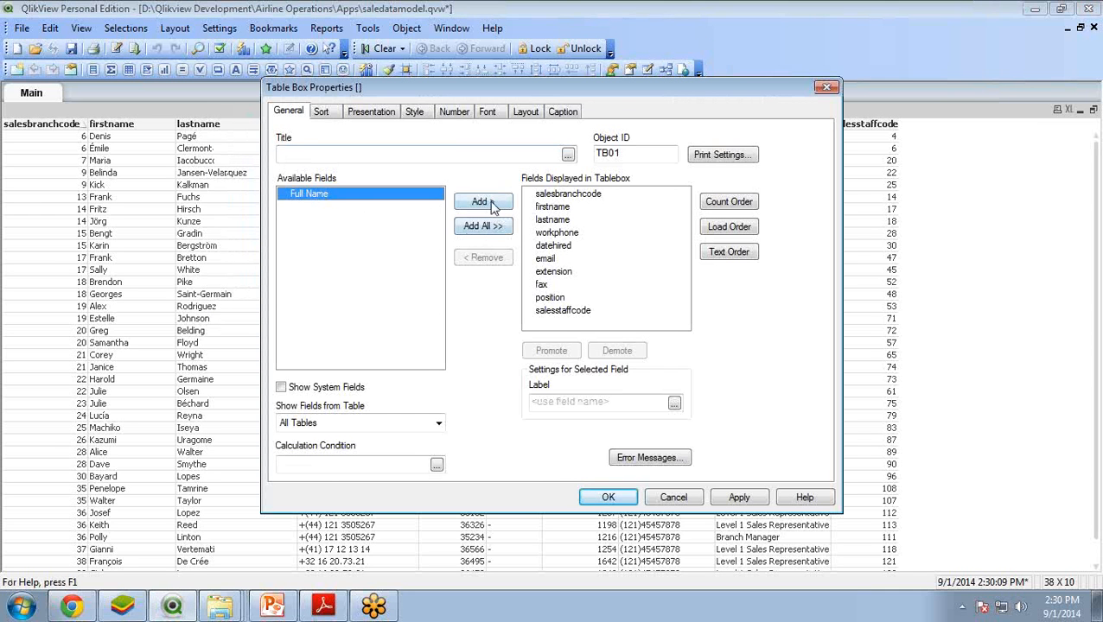
click(486, 202)
click(558, 207)
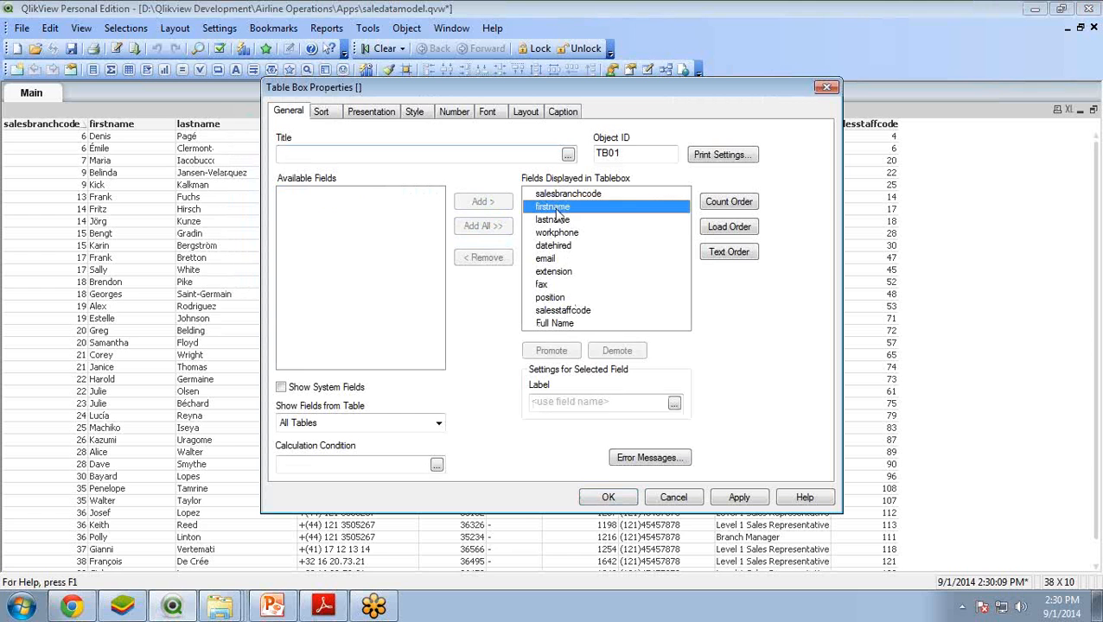
click(484, 258)
click(553, 206)
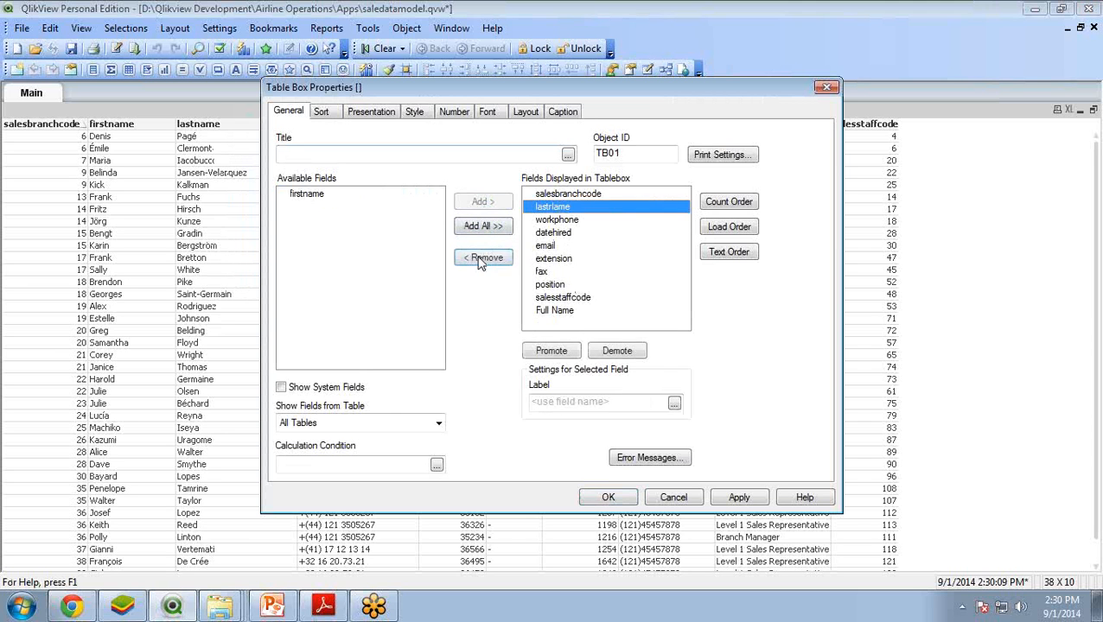
click(484, 258)
Move Full Name up to directly below salesbranchcode in the displayed fields and apply the table box properties
click(554, 298)
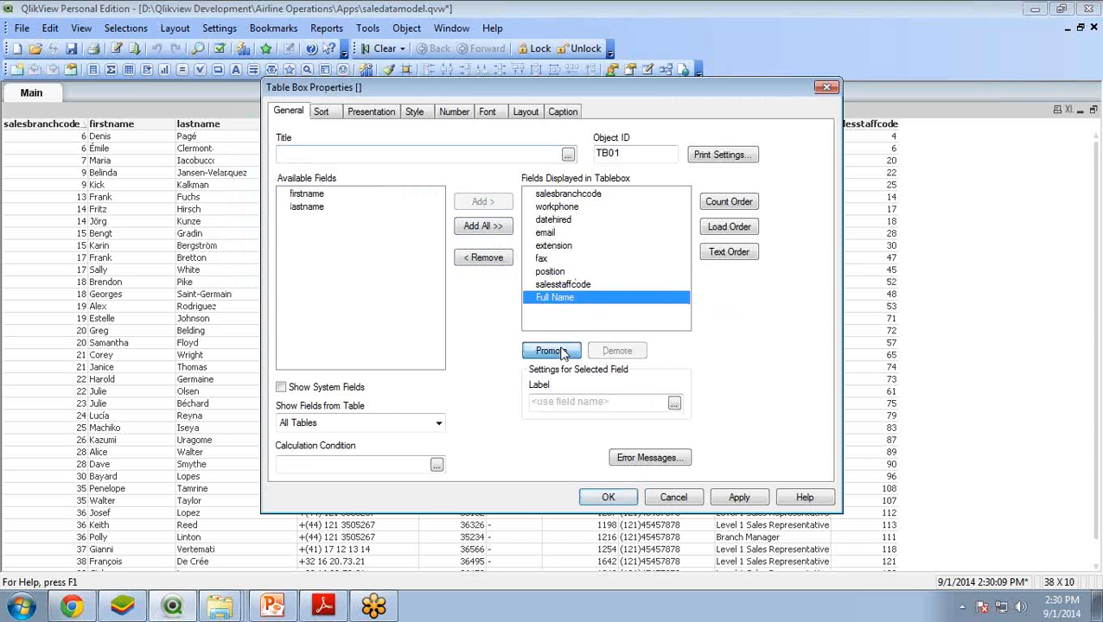
click(553, 350)
click(553, 350)
click(553, 350)
click(553, 350)
click(554, 351)
click(553, 350)
click(553, 350)
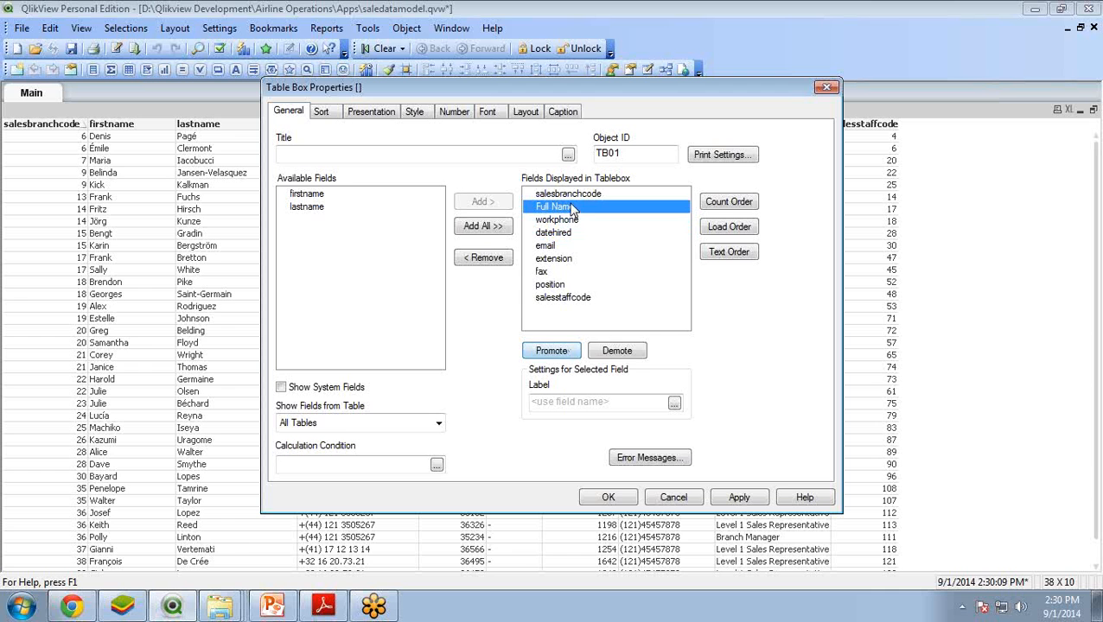
click(609, 498)
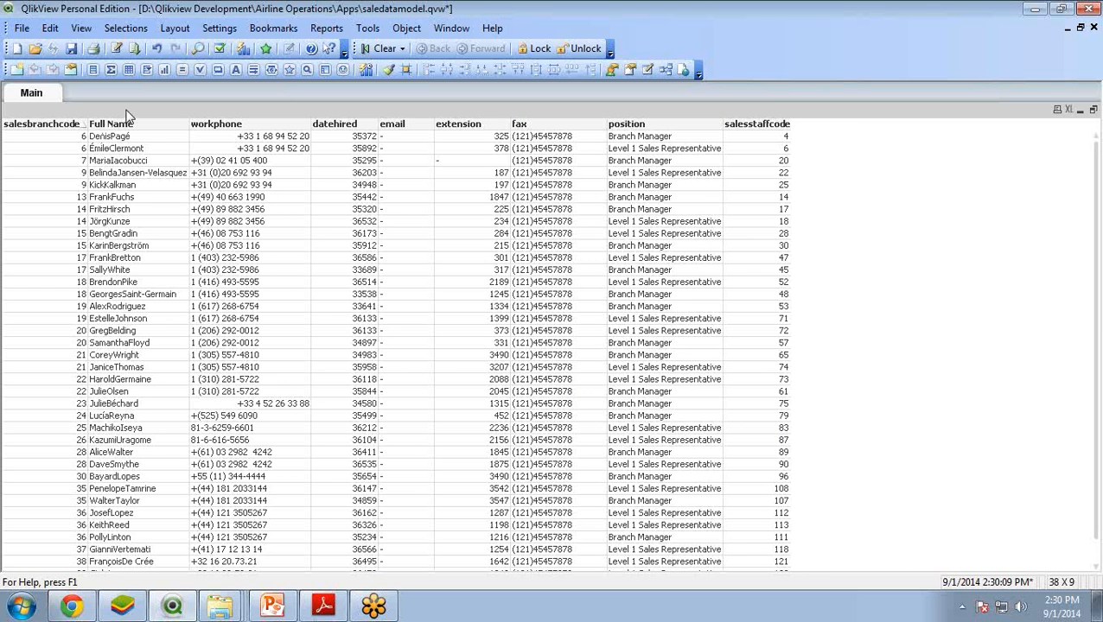
Insert ' ' & before lastname in the script's Full Name expression to separate the names with a space, and save
click(117, 50)
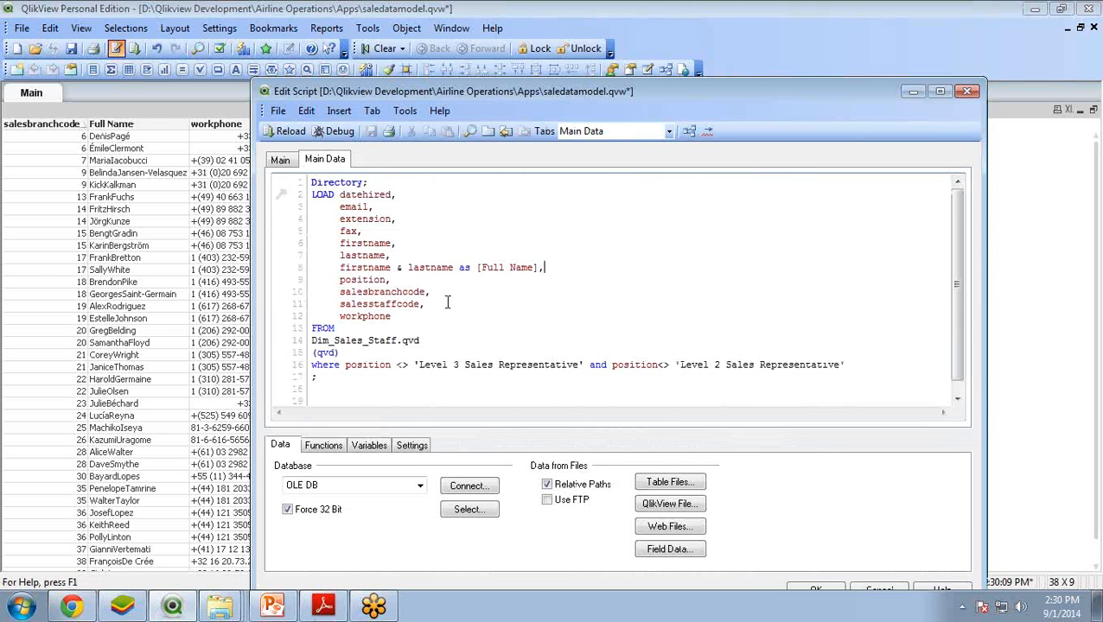
click(408, 268)
text(' ' &)
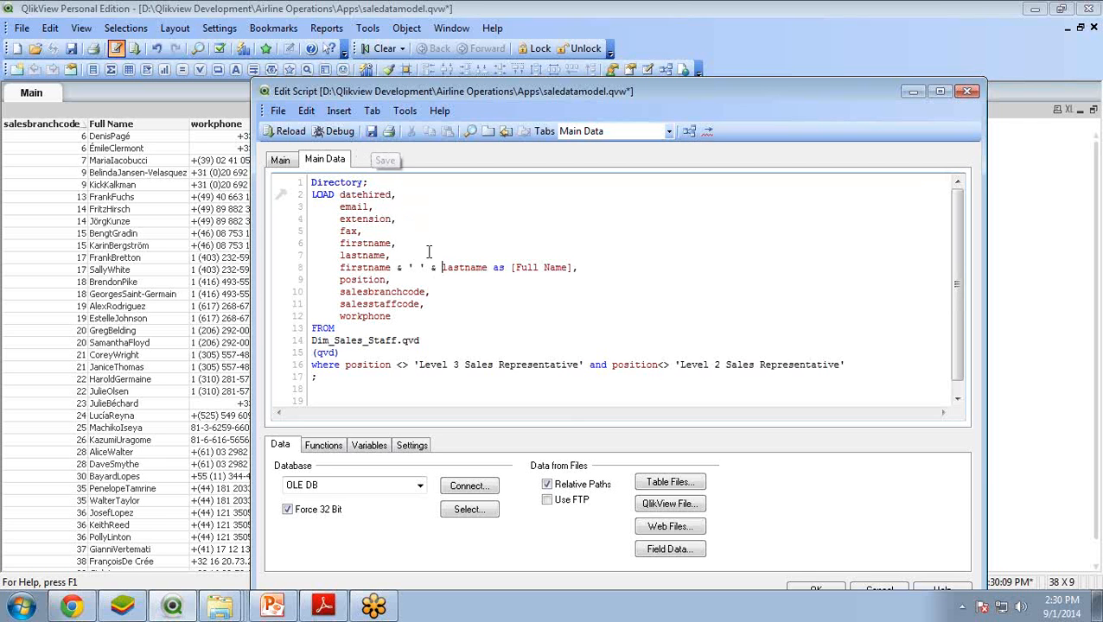
click(371, 130)
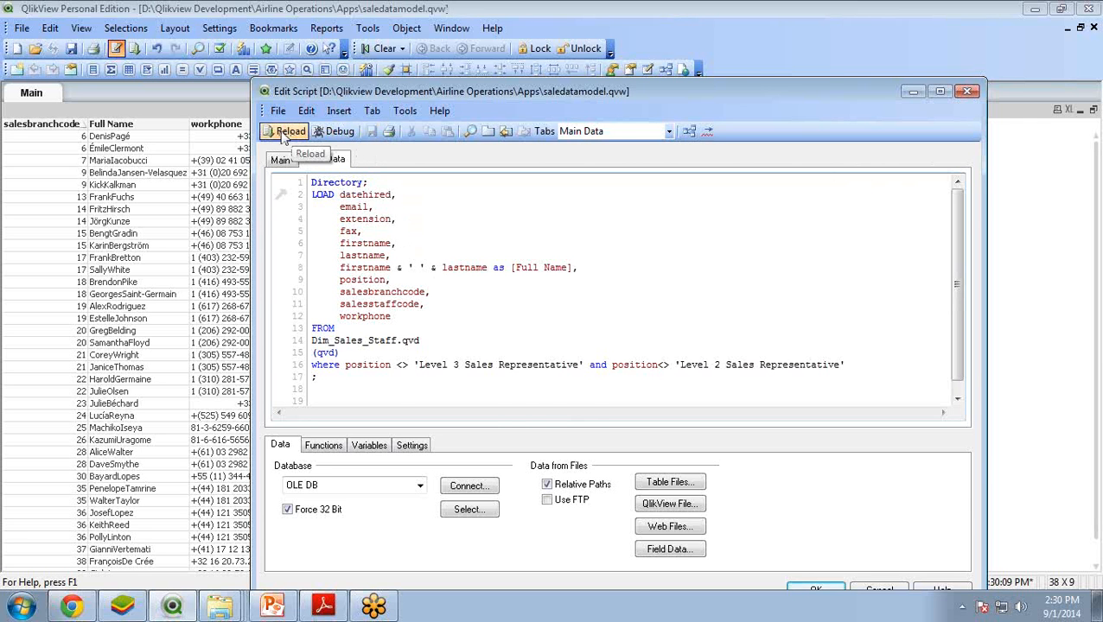
Reload the script with the spaced Full Name expression and return to the table box
click(286, 131)
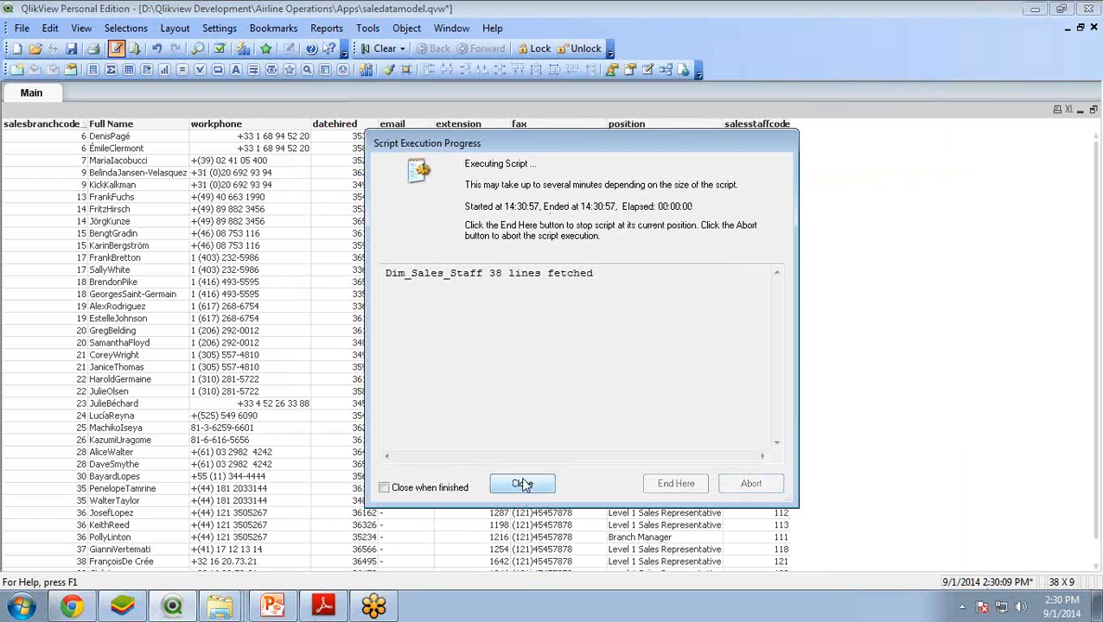
click(522, 484)
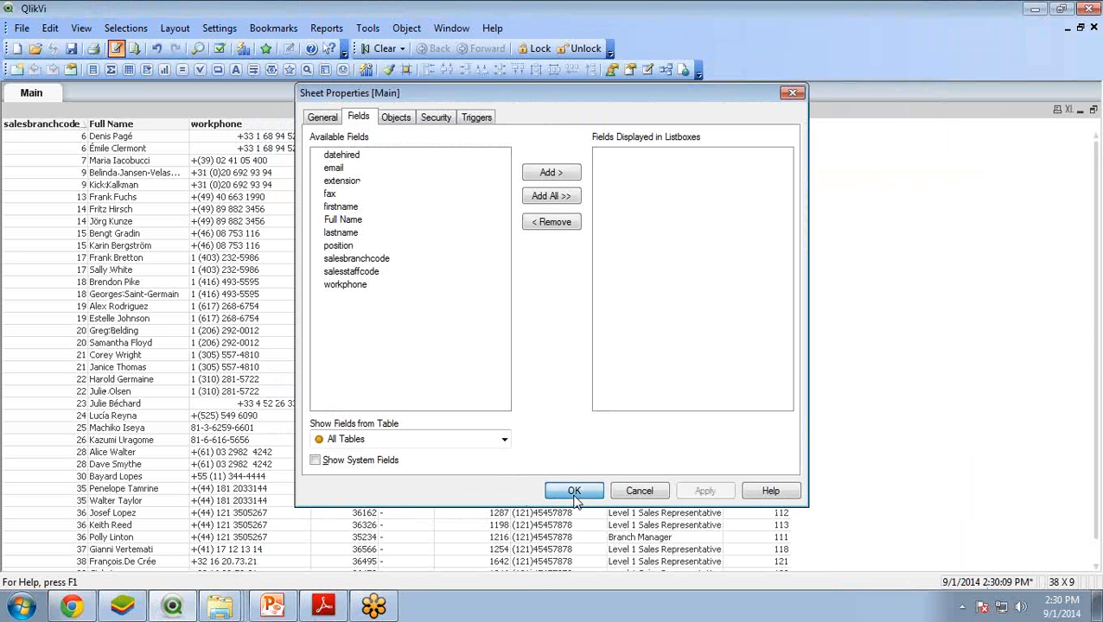
click(558, 487)
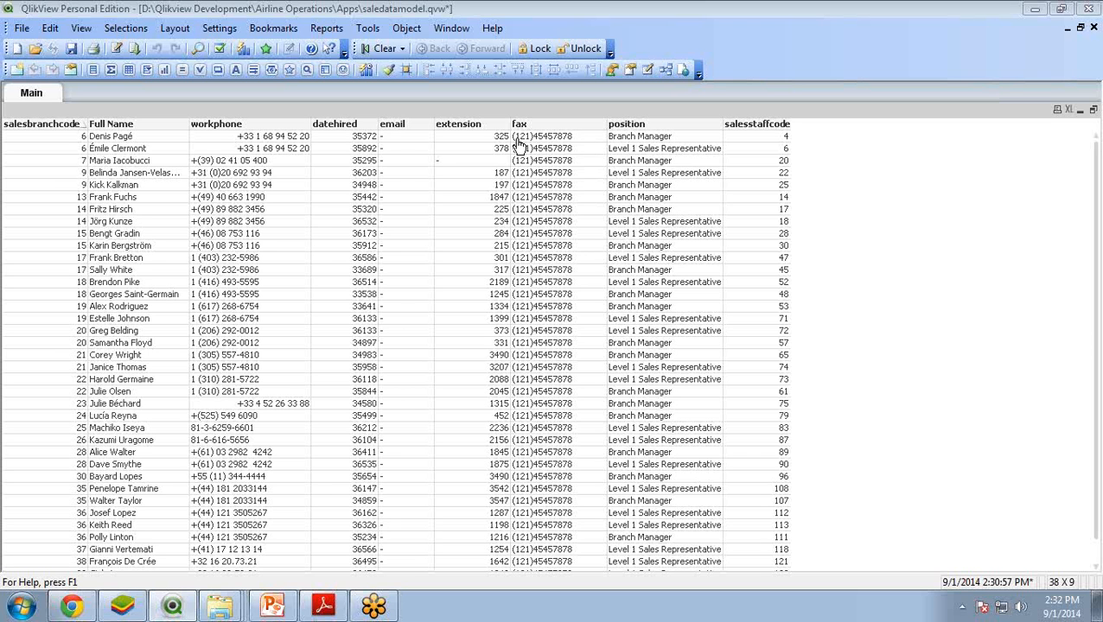
Reopen the load script and add the line Right(fax,8) as [Fax Number], below the fax field
click(116, 49)
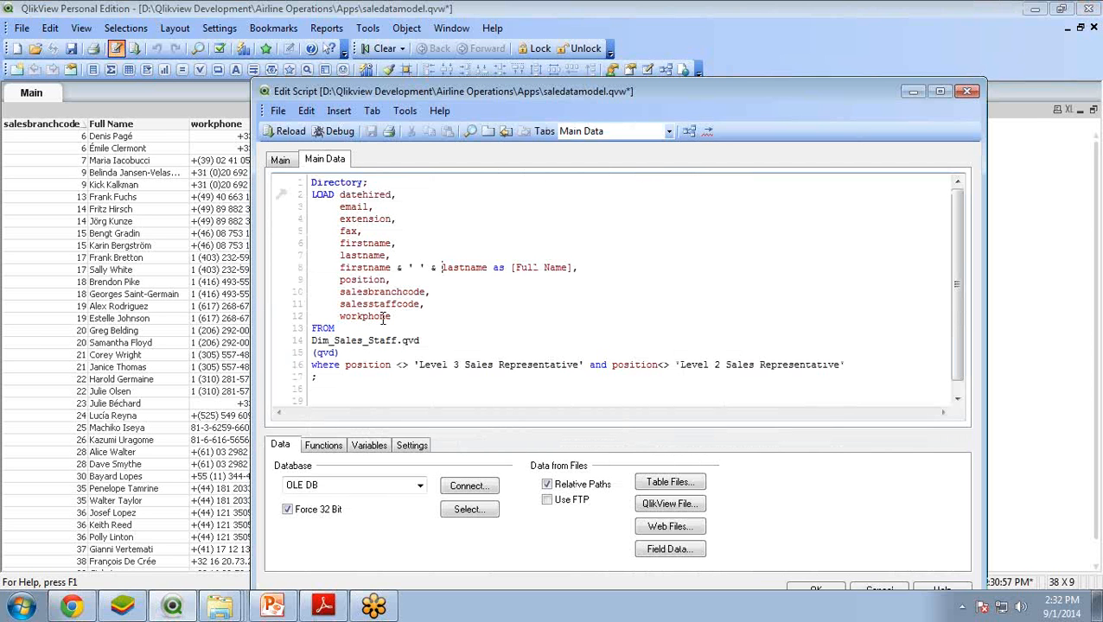
click(375, 231)
key(Return)
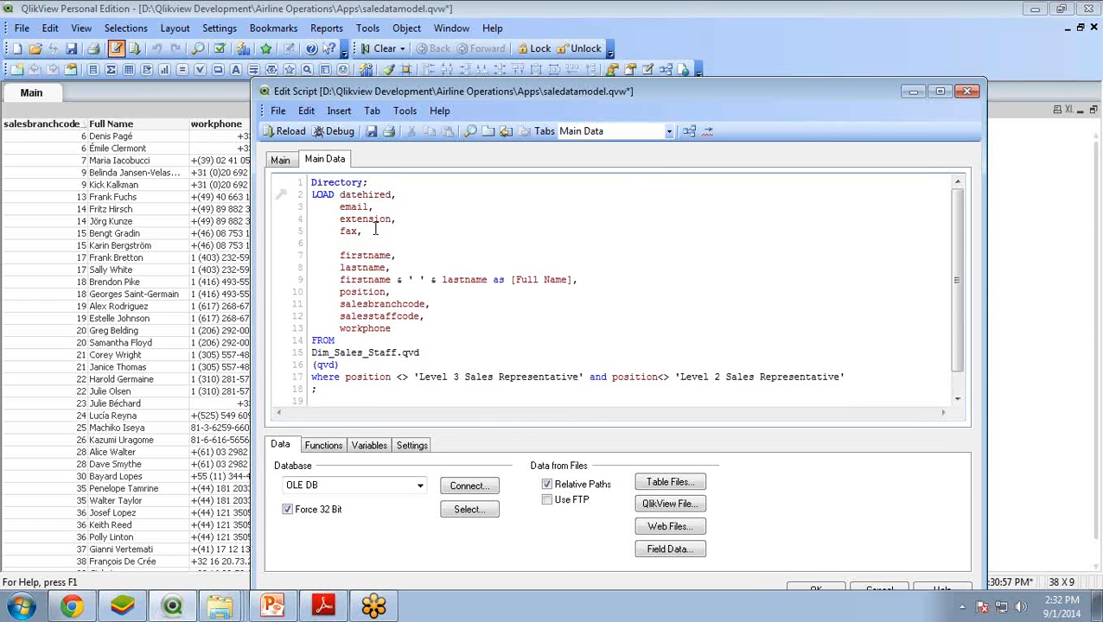
drag(607, 96, 612, 200)
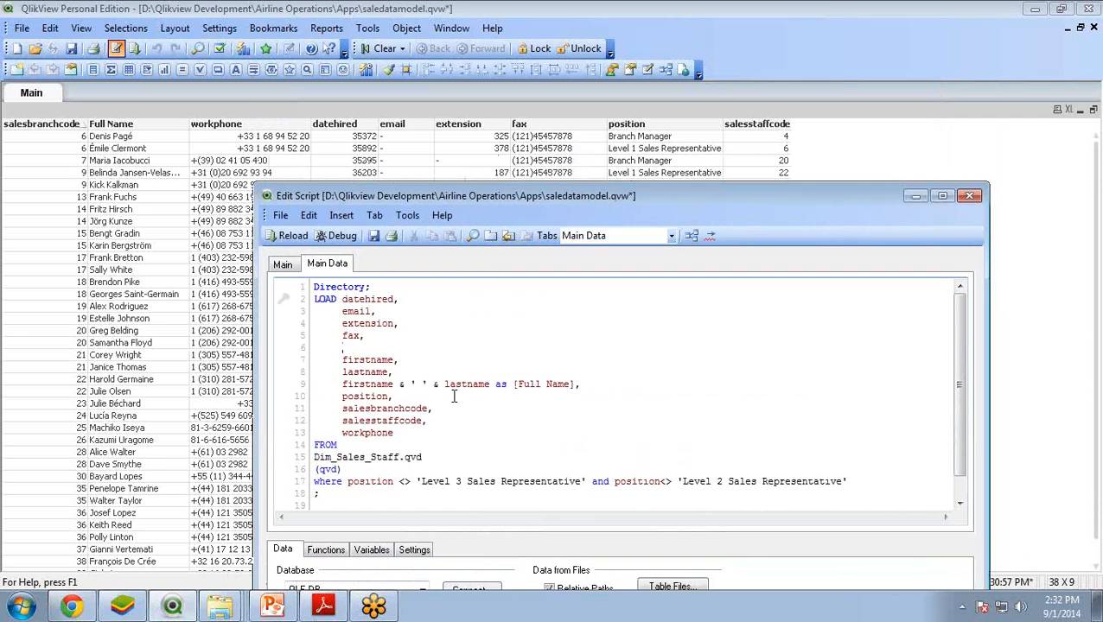
text(ri)
key(Return)
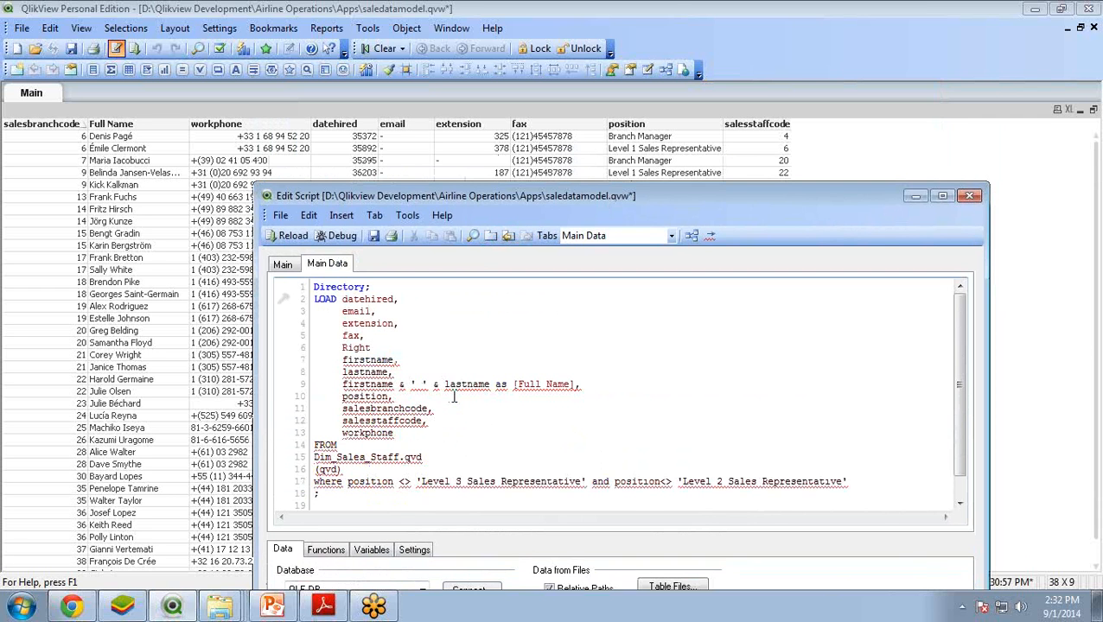
text(()
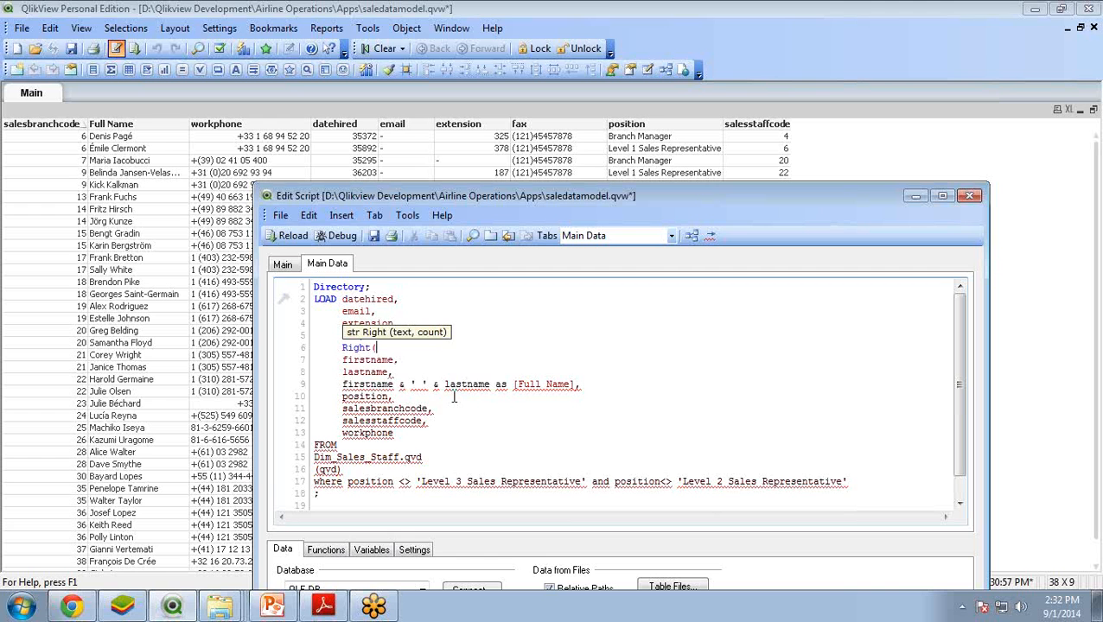
text(fax)
key(Return)
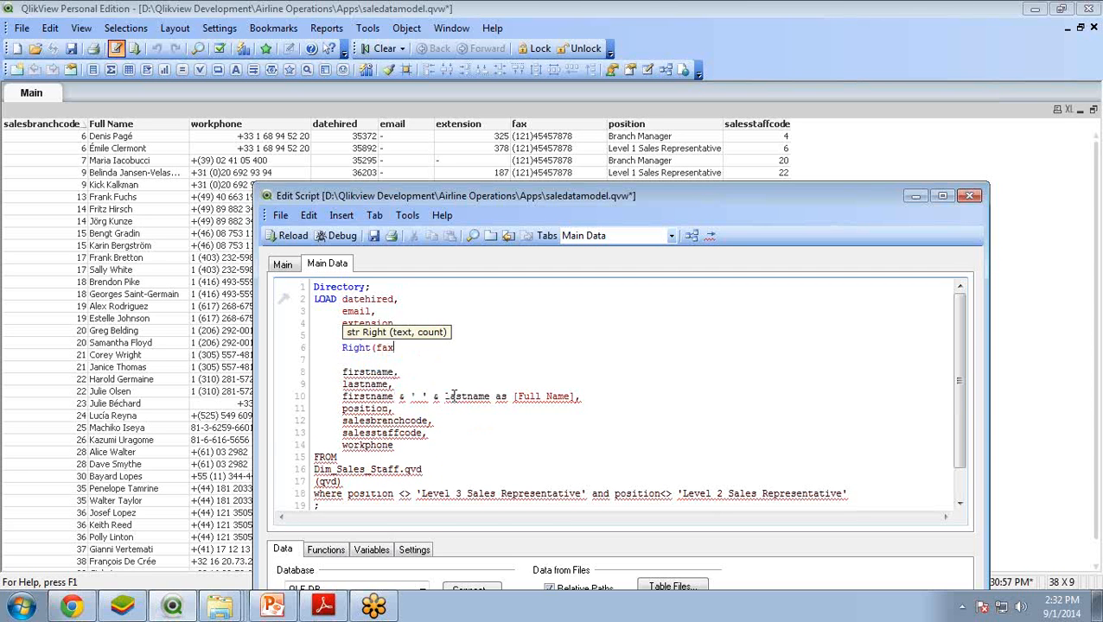
text(,)
text(8) a)
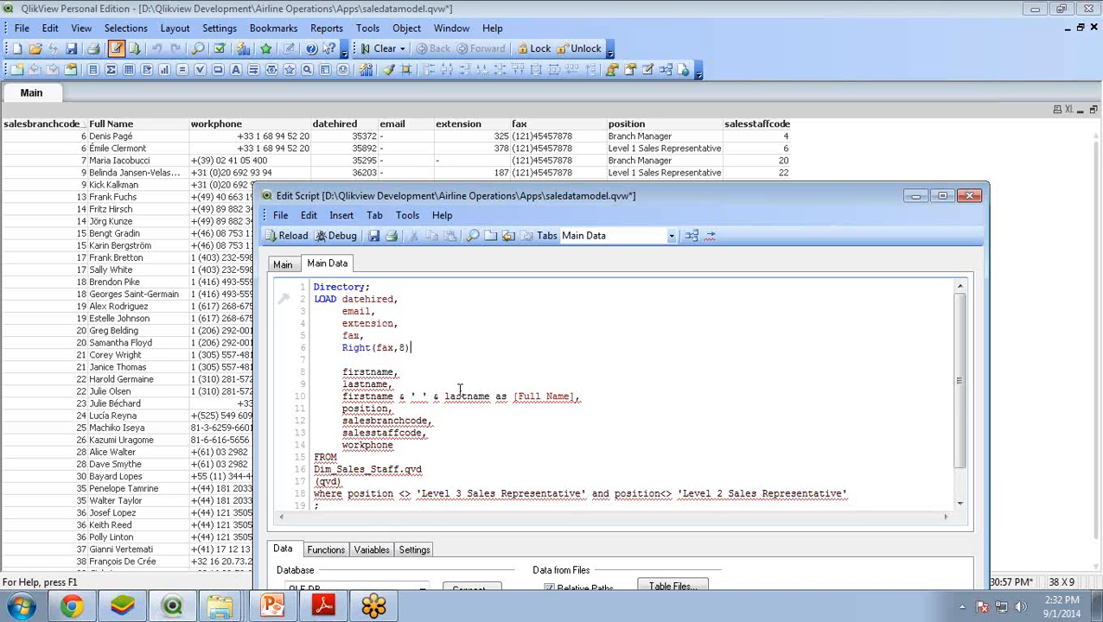
text(s [)
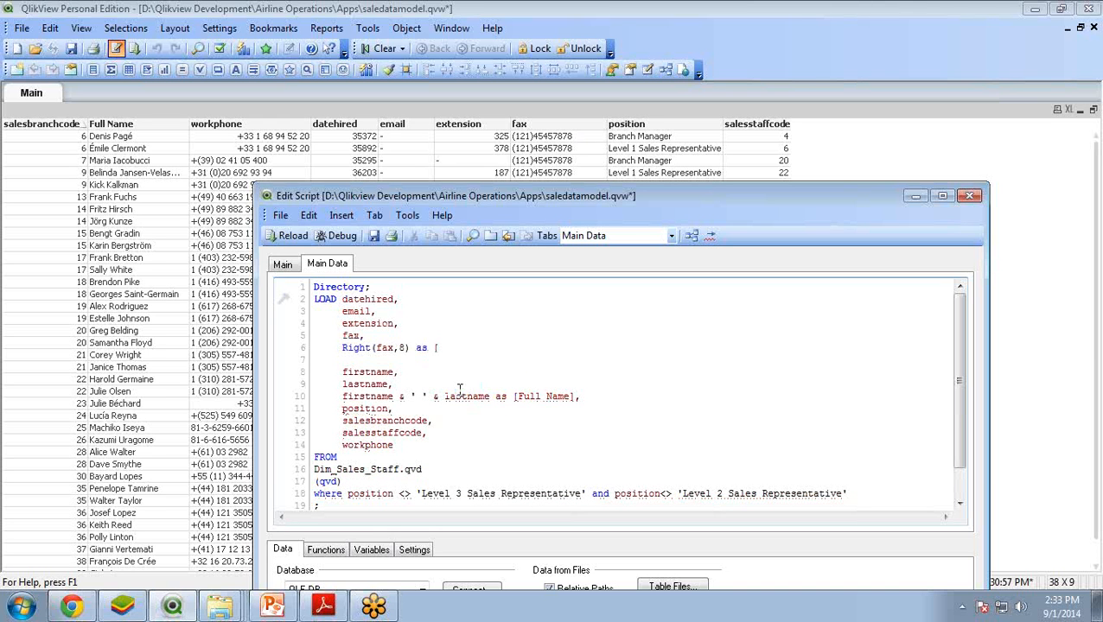
text(Fax Number],)
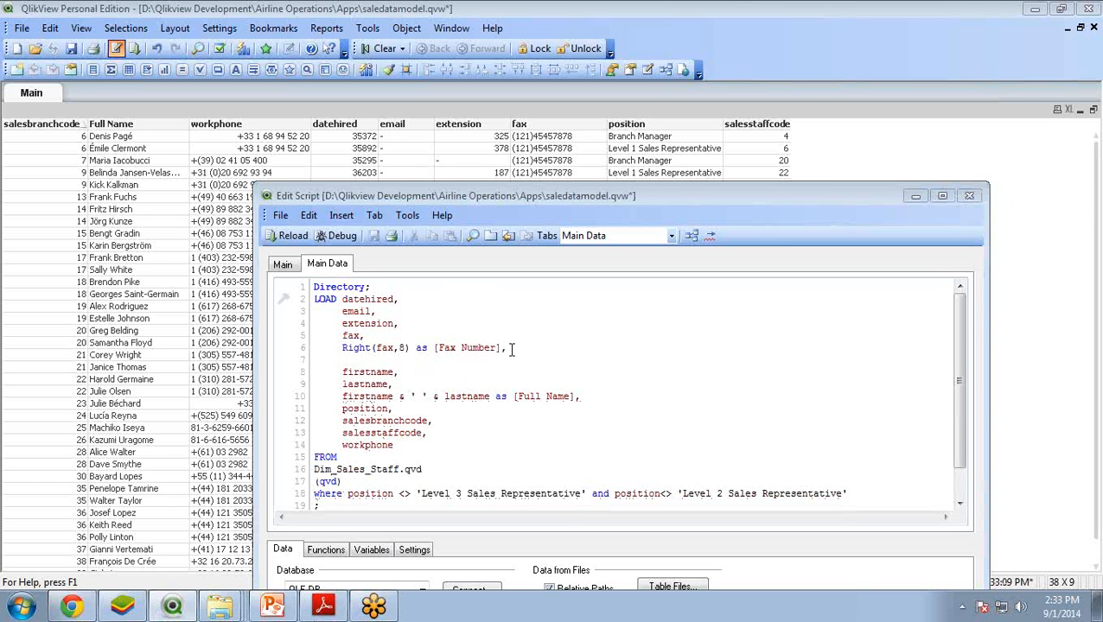
Reload the script with the Fax Number field and close the progress and sheet properties dialogs
click(288, 235)
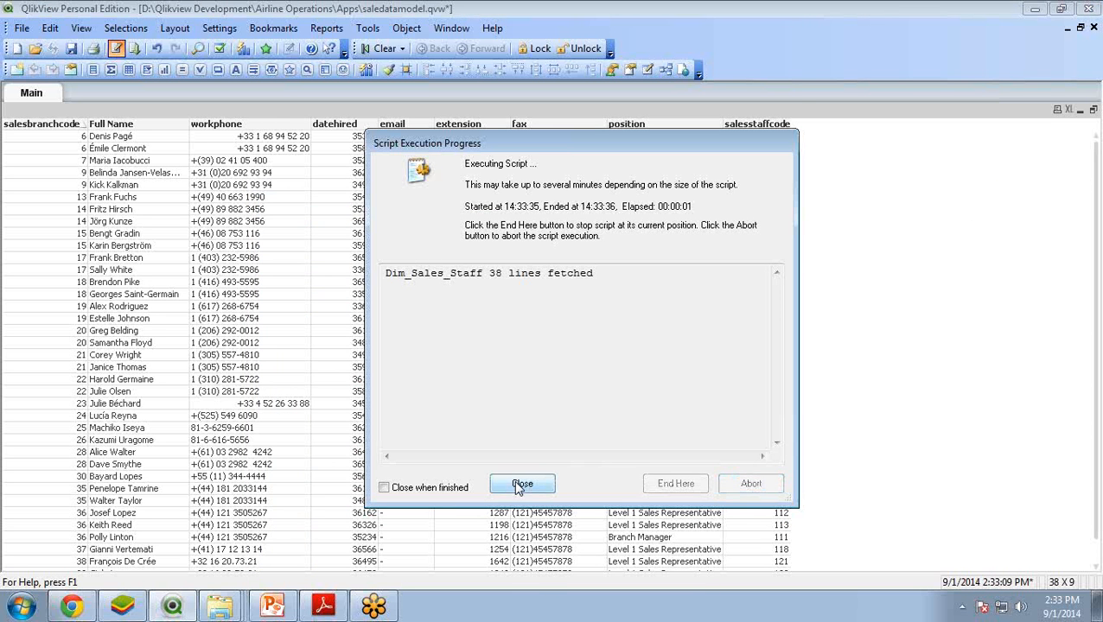
click(522, 486)
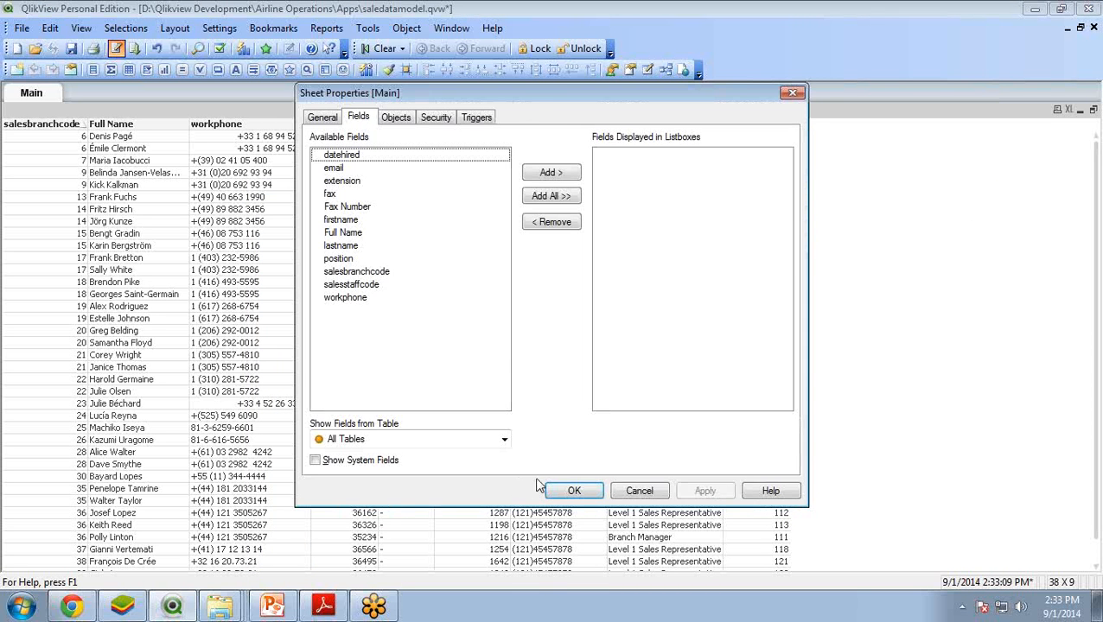
click(574, 491)
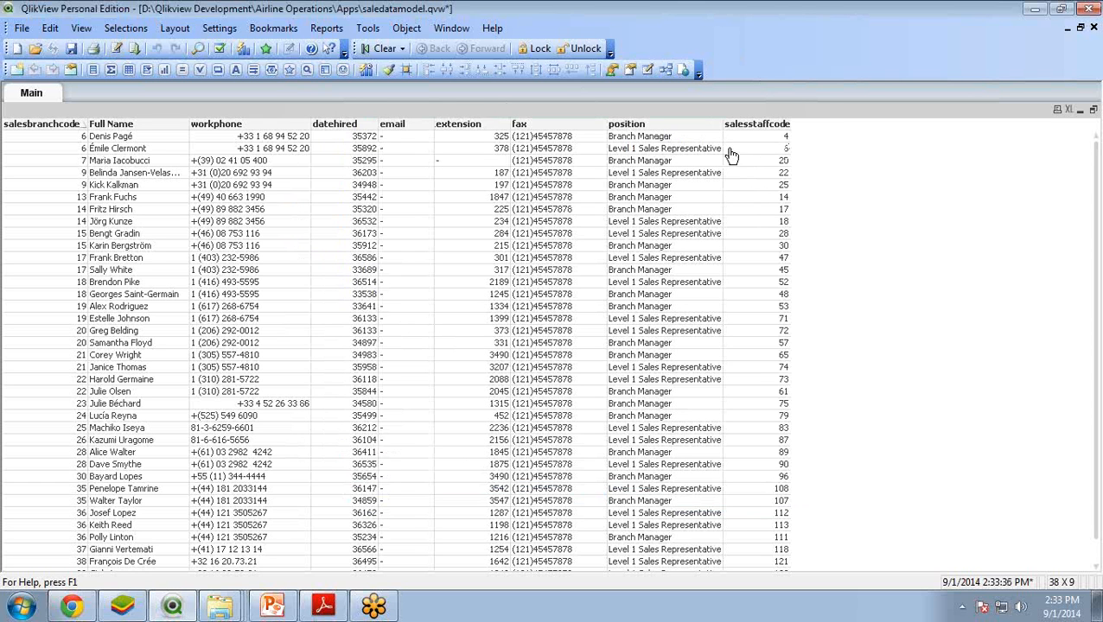
Replace the fax field with Fax Number in the table box's displayed fields and apply the change
right_click(222, 109)
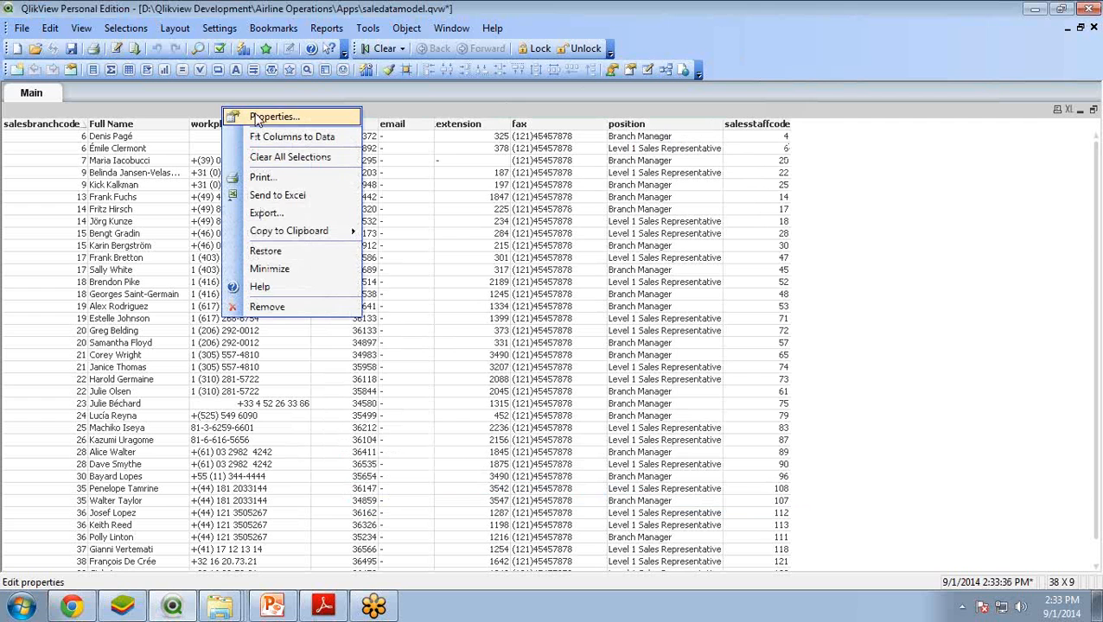
click(257, 119)
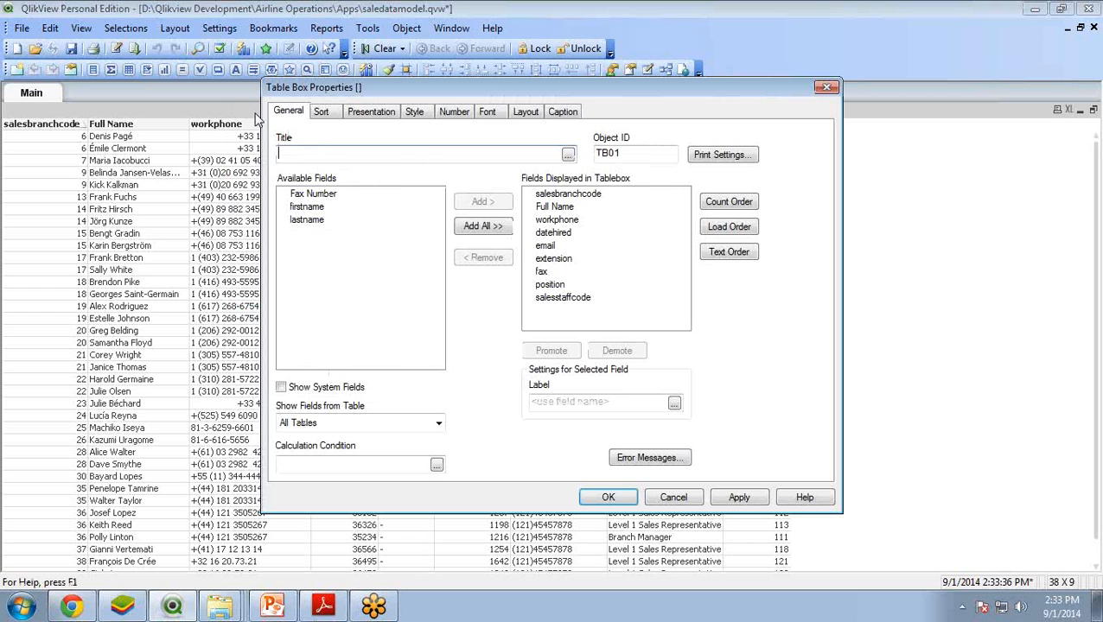
click(545, 273)
click(483, 258)
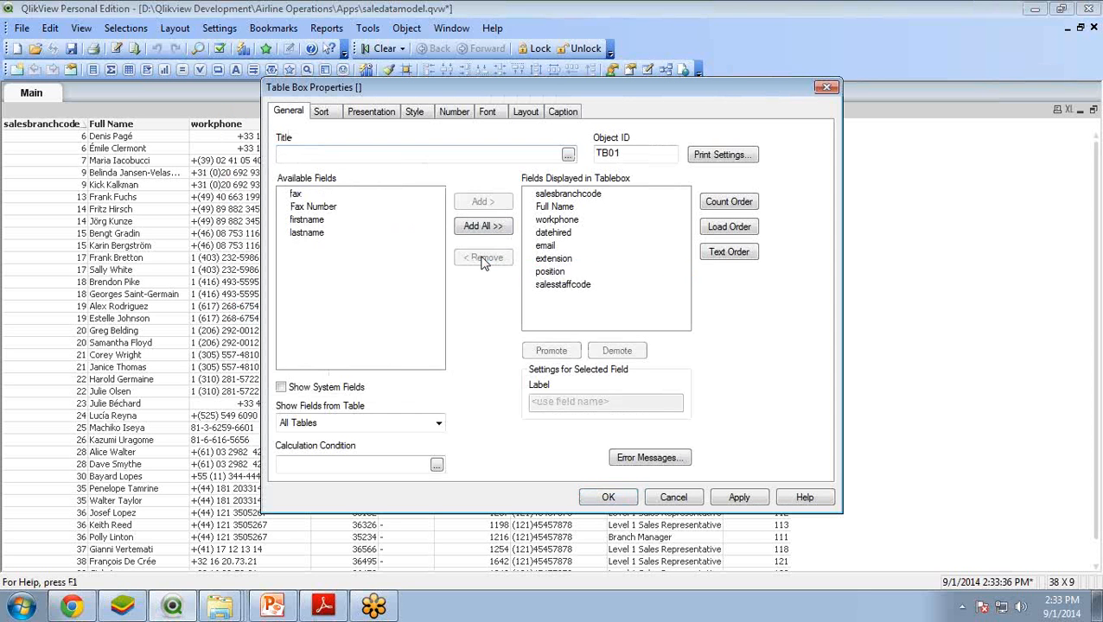
click(313, 208)
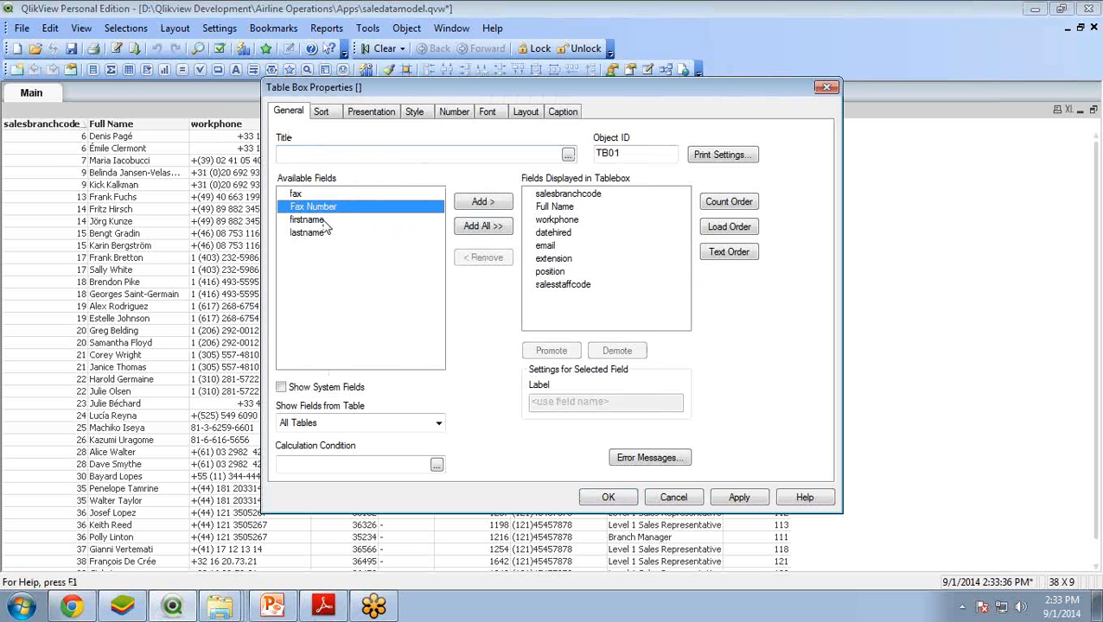
click(481, 202)
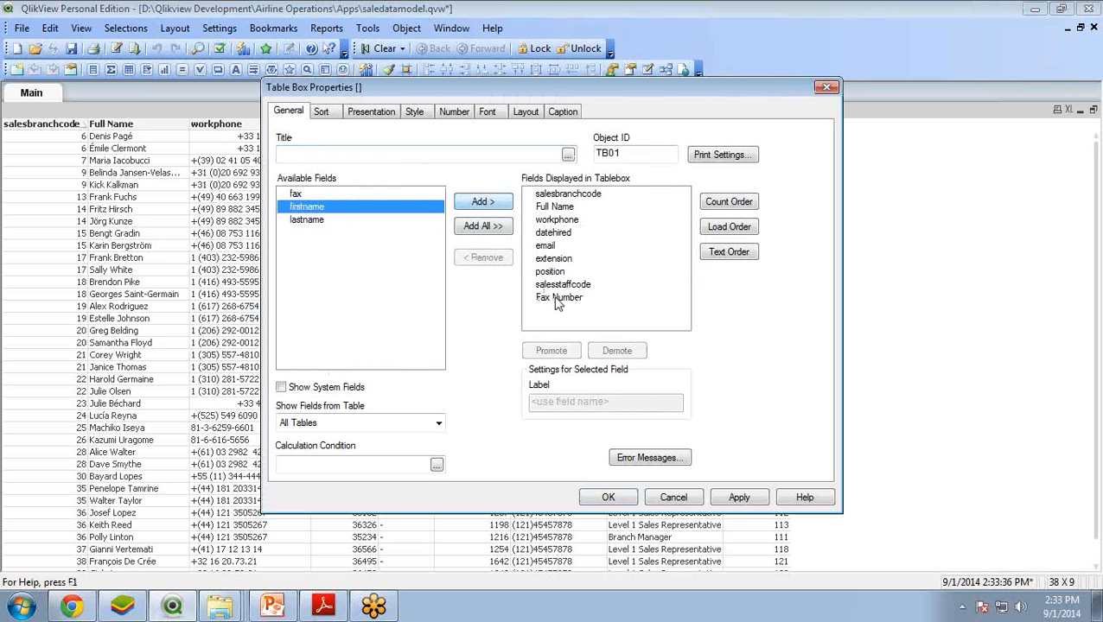
click(738, 500)
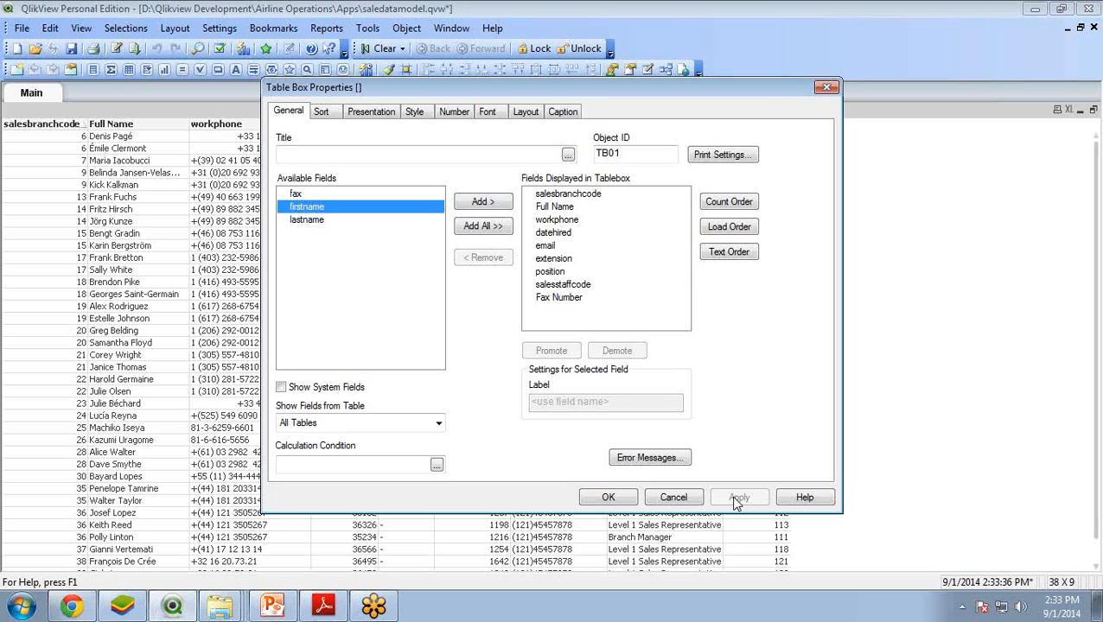
click(608, 498)
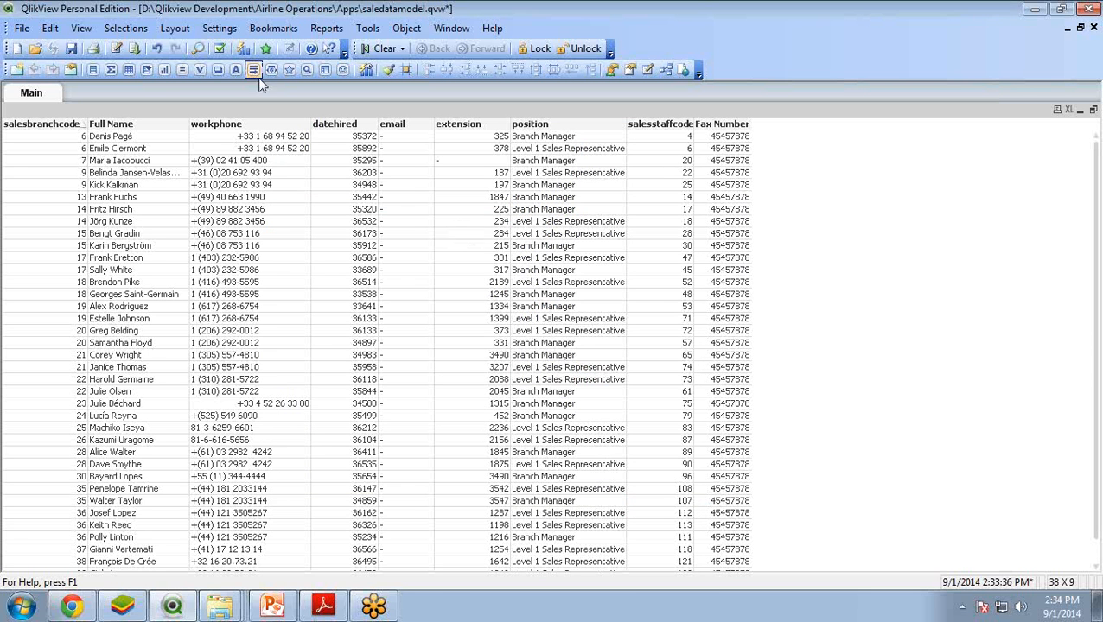
Reopen the load script and review the Full Name and Fax Number expressions on the Main Data tab
click(115, 47)
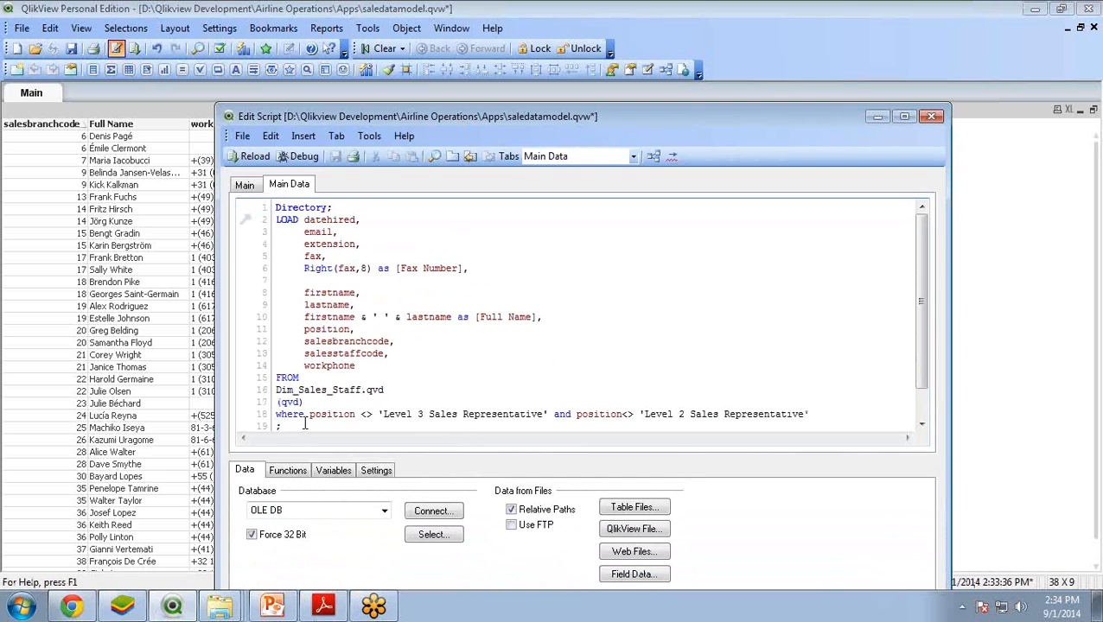
drag(304, 317, 541, 317)
drag(300, 268, 487, 268)
click(340, 292)
drag(633, 116, 524, 48)
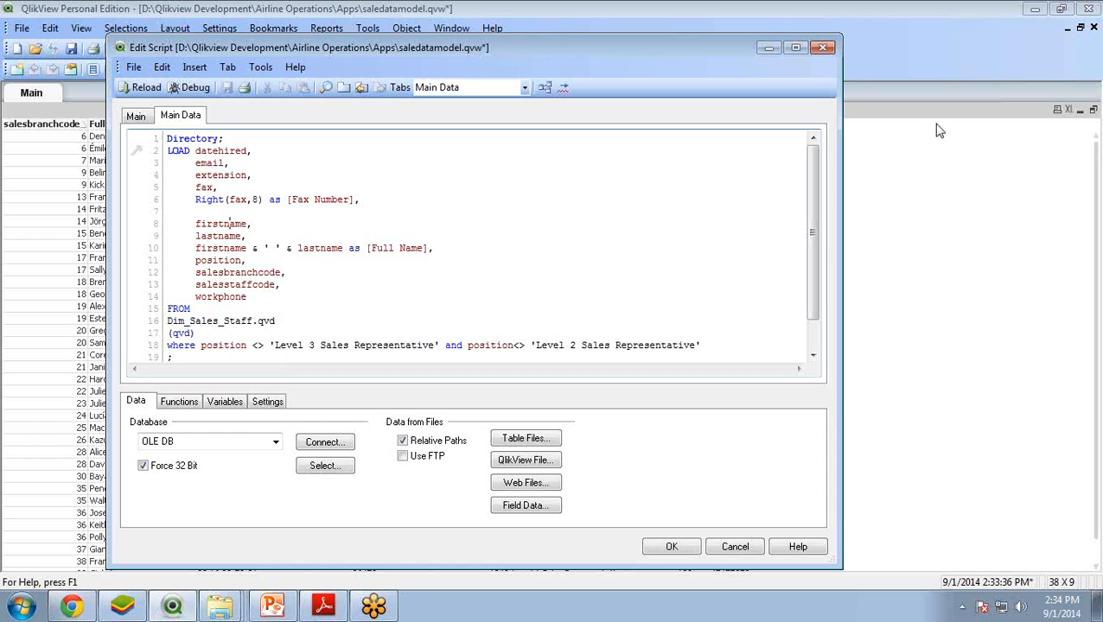
click(907, 210)
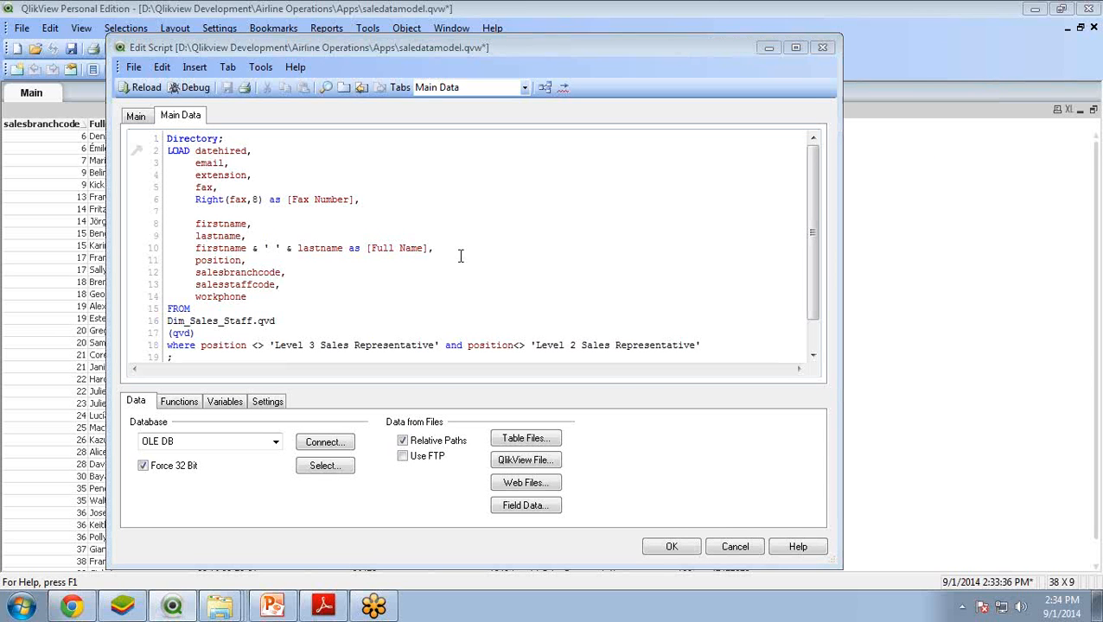